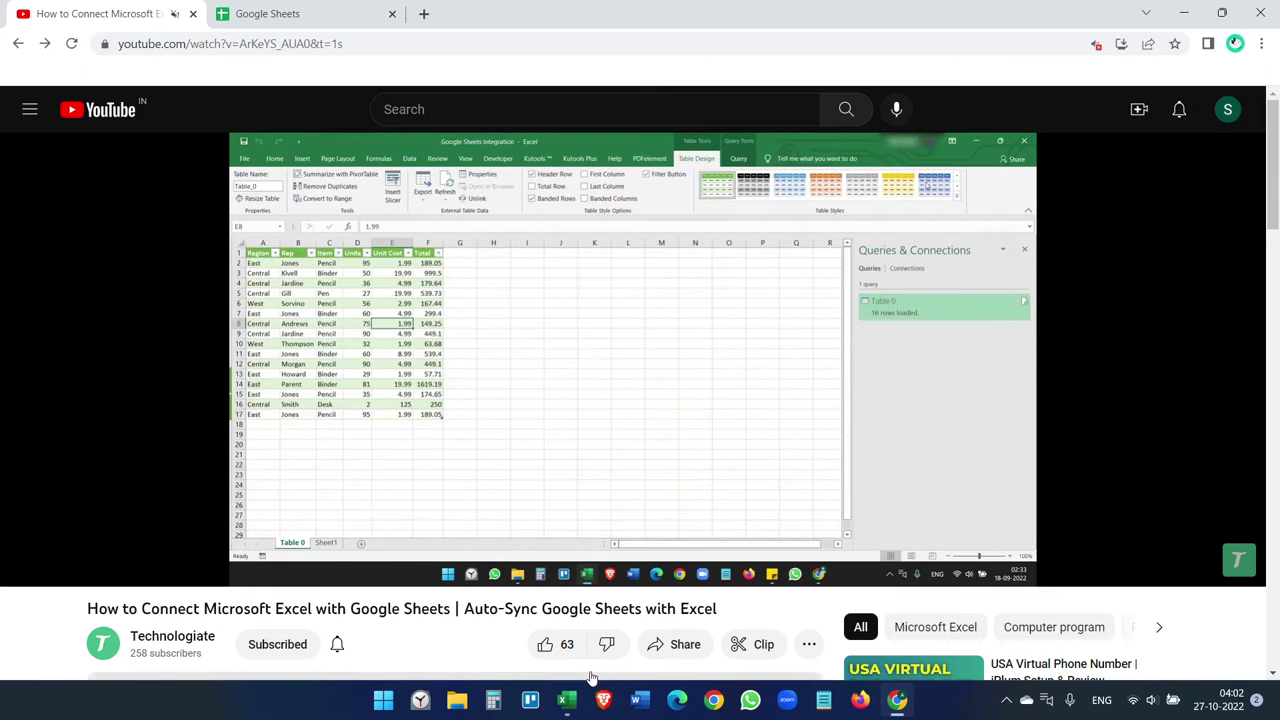
# - Switch from the YouTube tutorial to the Book1 workbook showing the 21-row player roster
pyautogui.click(566, 700)
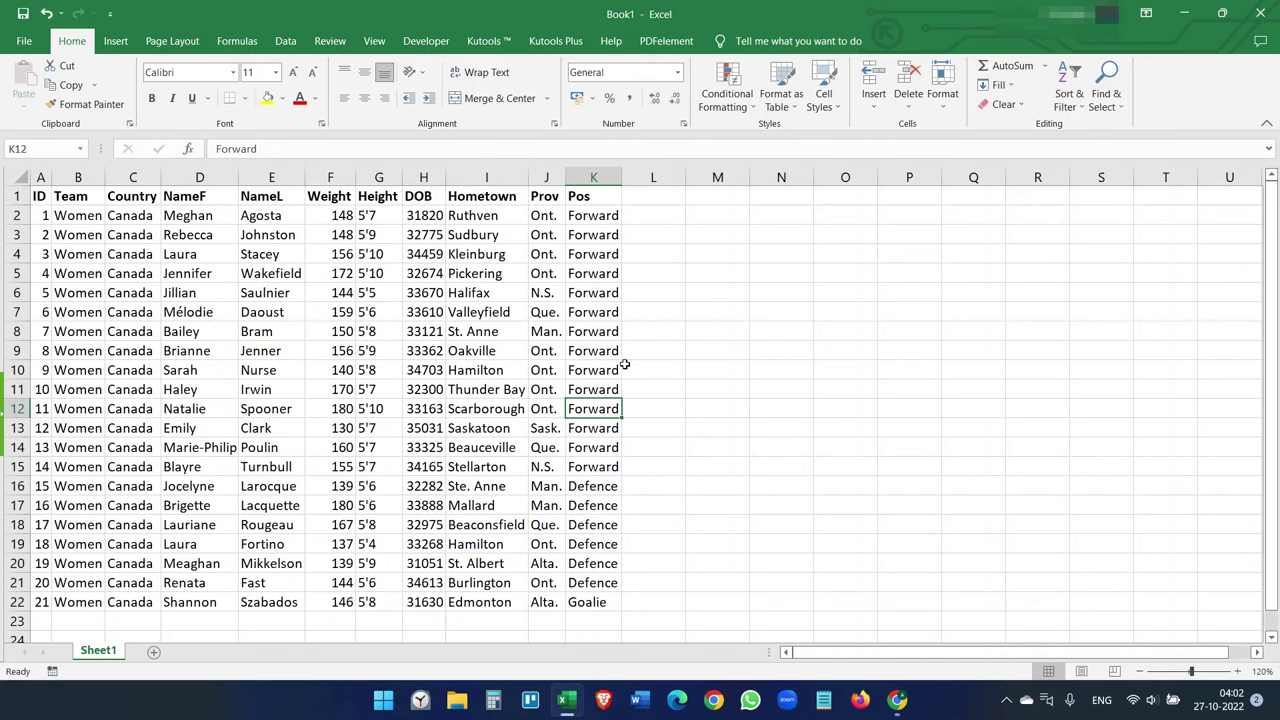
# - Save the workbook as 'Player data' in the OneDrive Documents > Excel to Google Sheets folder
pyautogui.click(26, 44)
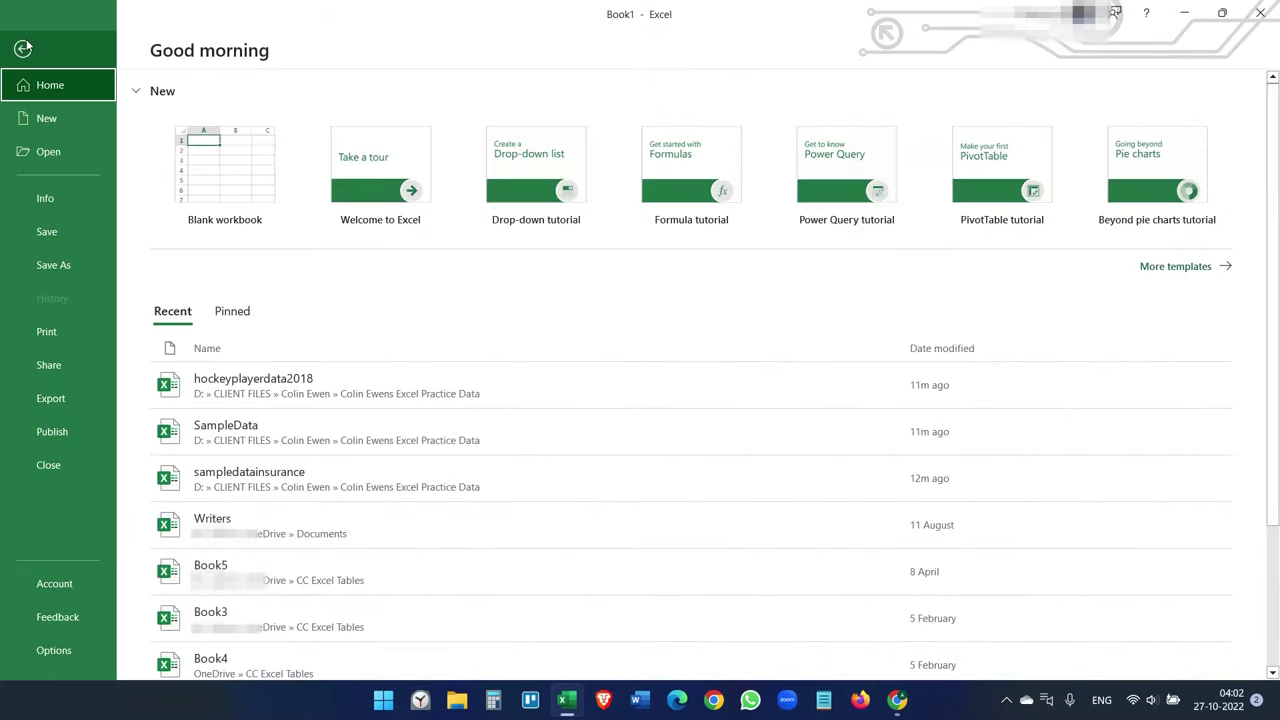
pyautogui.click(52, 235)
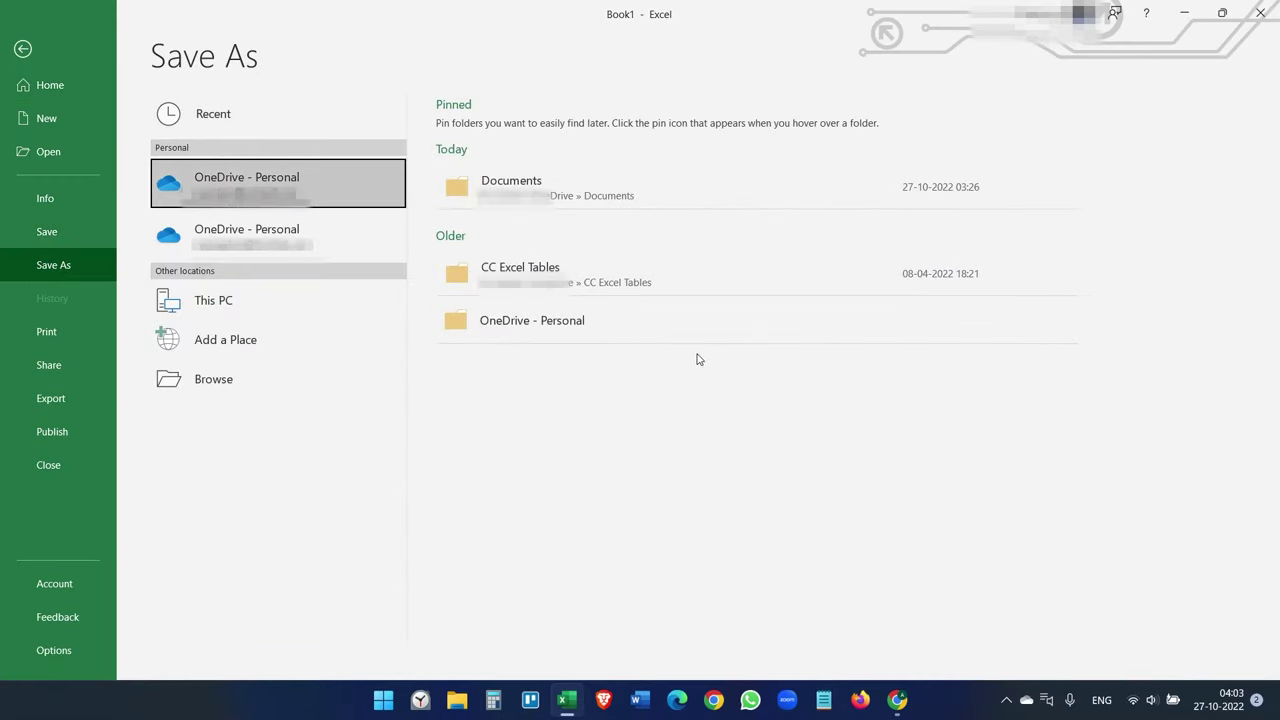
pyautogui.click(622, 195)
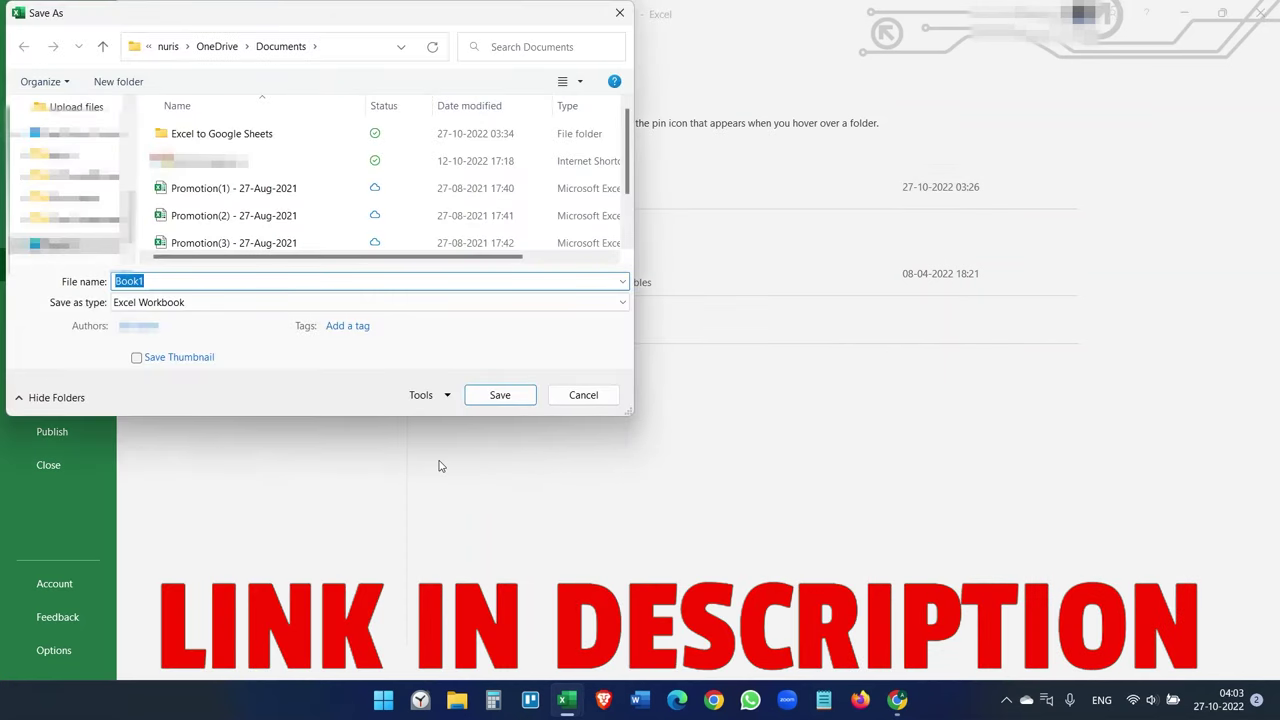
pyautogui.doubleClick(242, 136)
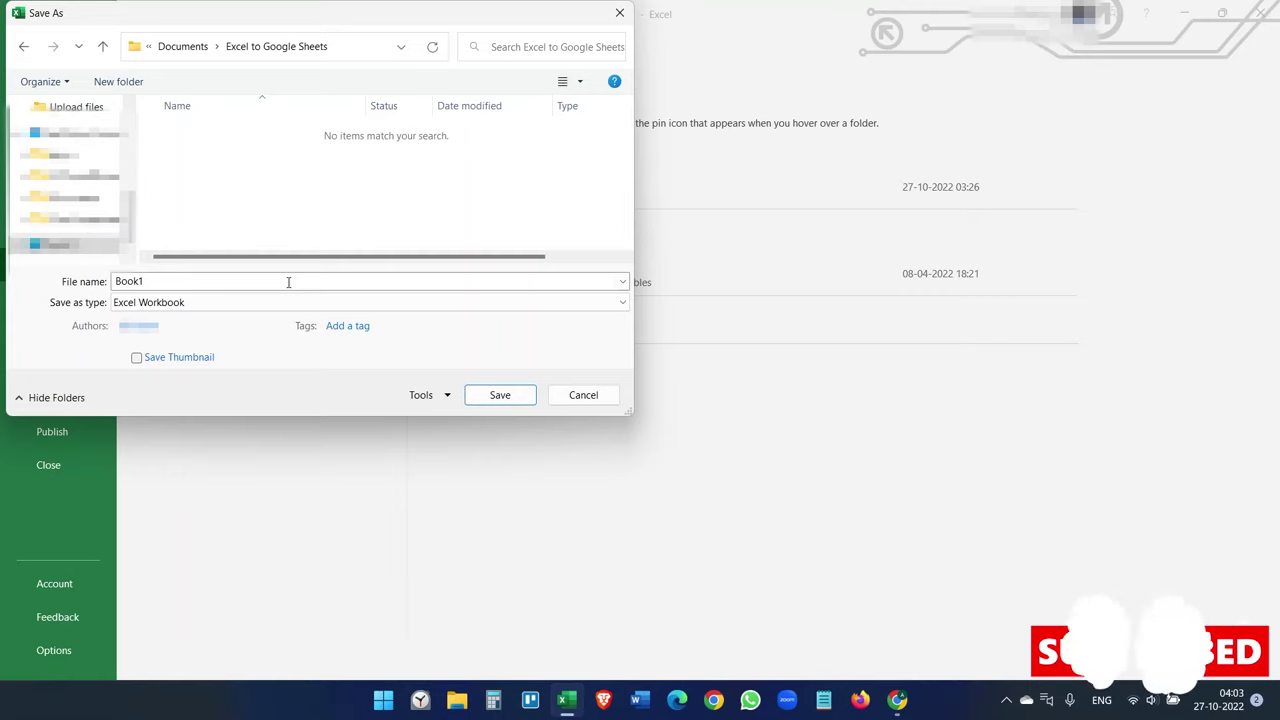
pyautogui.doubleClick(288, 281)
pyautogui.write('Go')
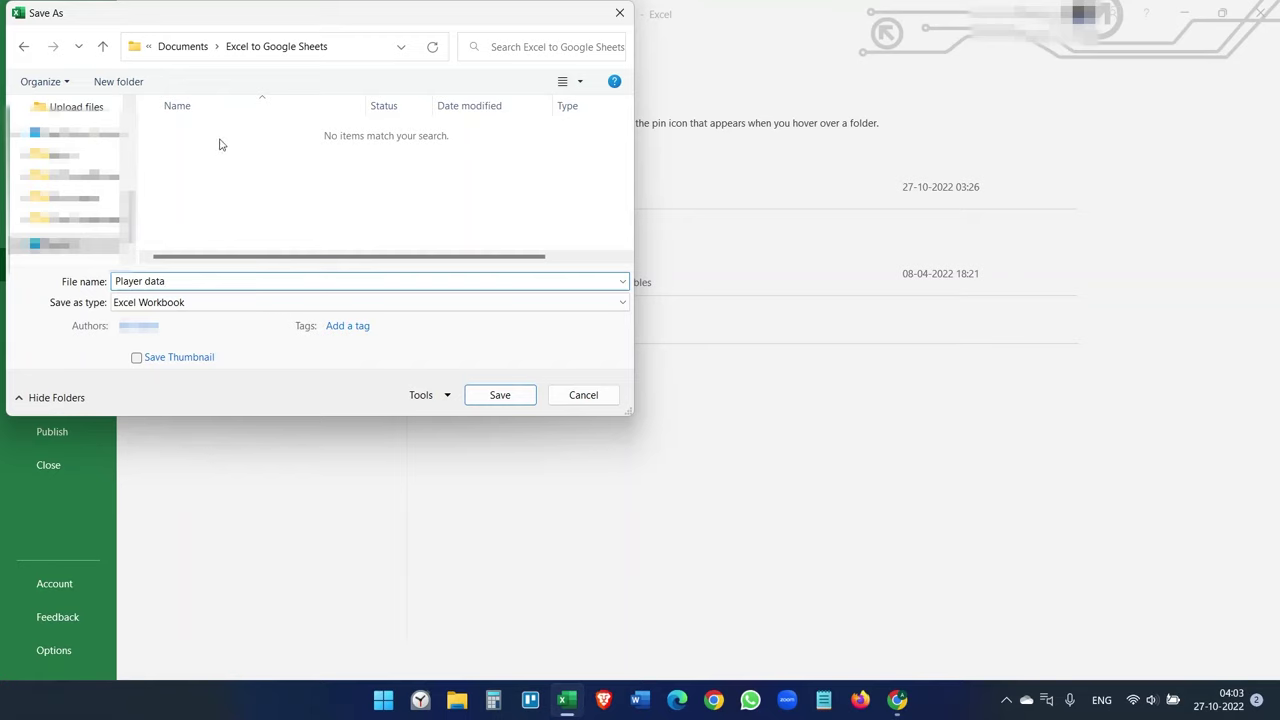
pyautogui.click(500, 396)
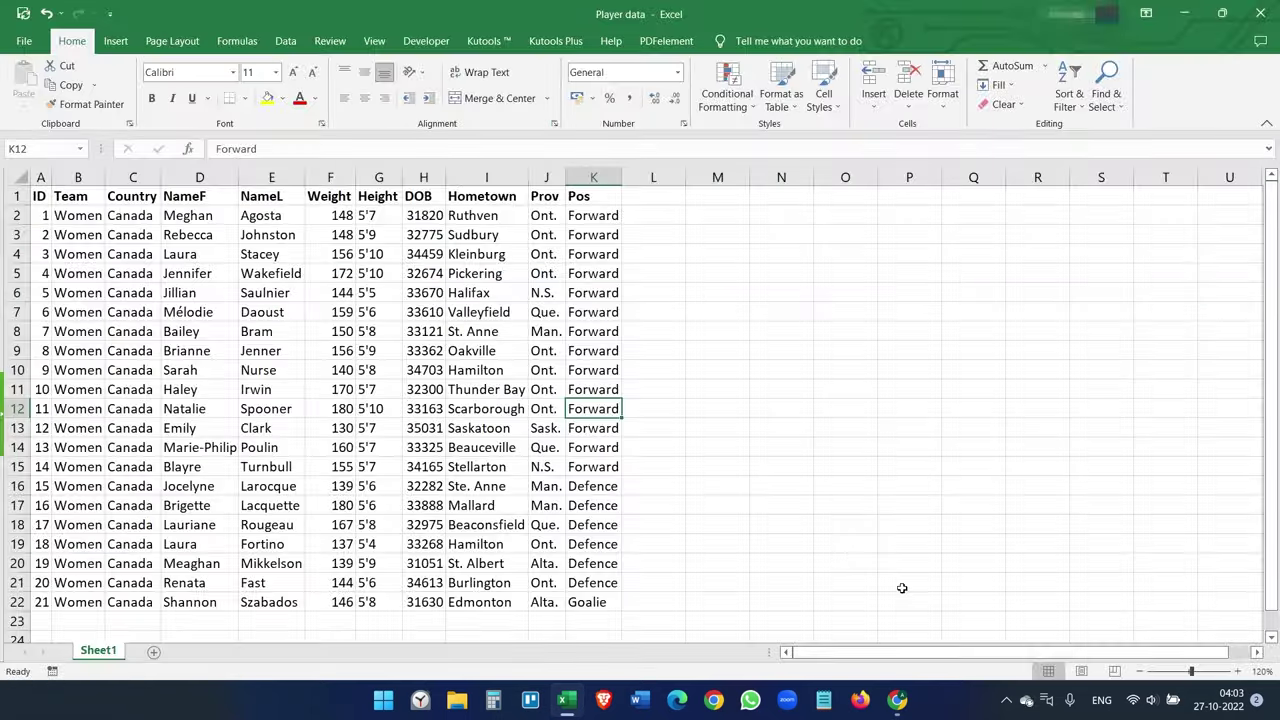
# - Return to Chrome on the Google Sheets tab and close the YouTube tab
pyautogui.moveTo(1027, 703)
pyautogui.click(897, 699)
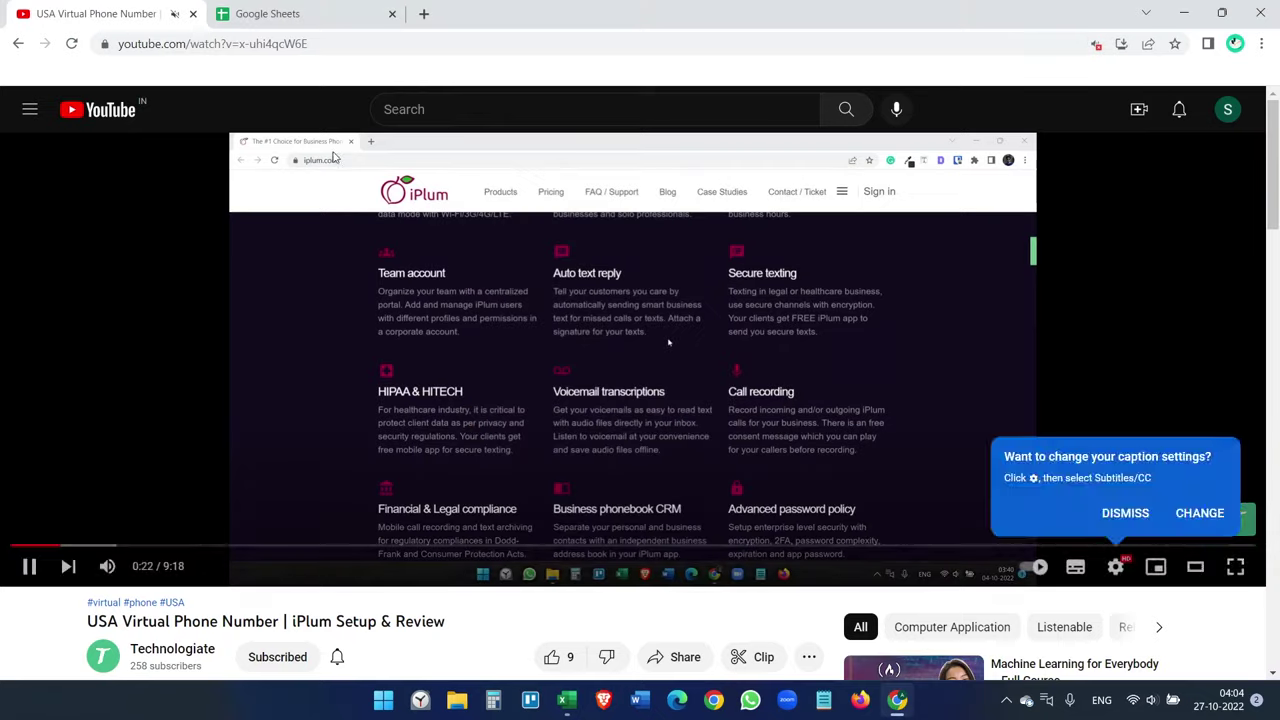
pyautogui.click(267, 13)
pyautogui.click(192, 13)
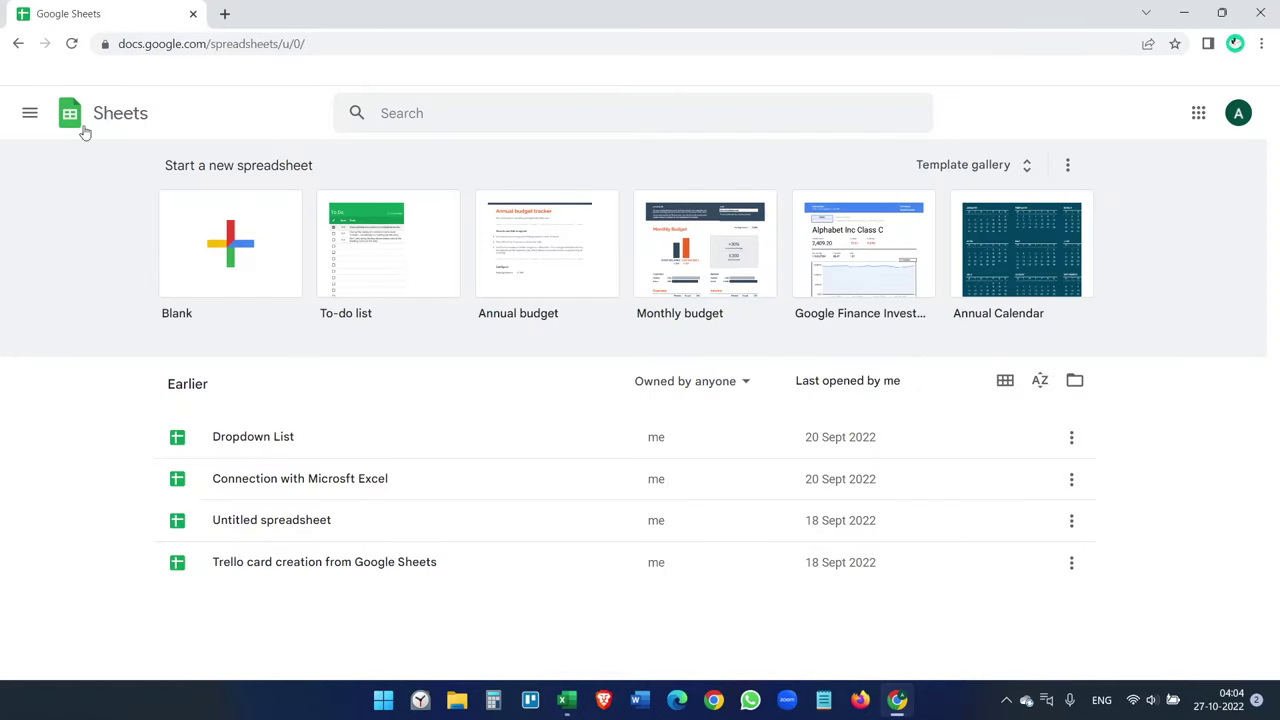
# - Create a blank spreadsheet and title it 'Player Data'
pyautogui.click(247, 243)
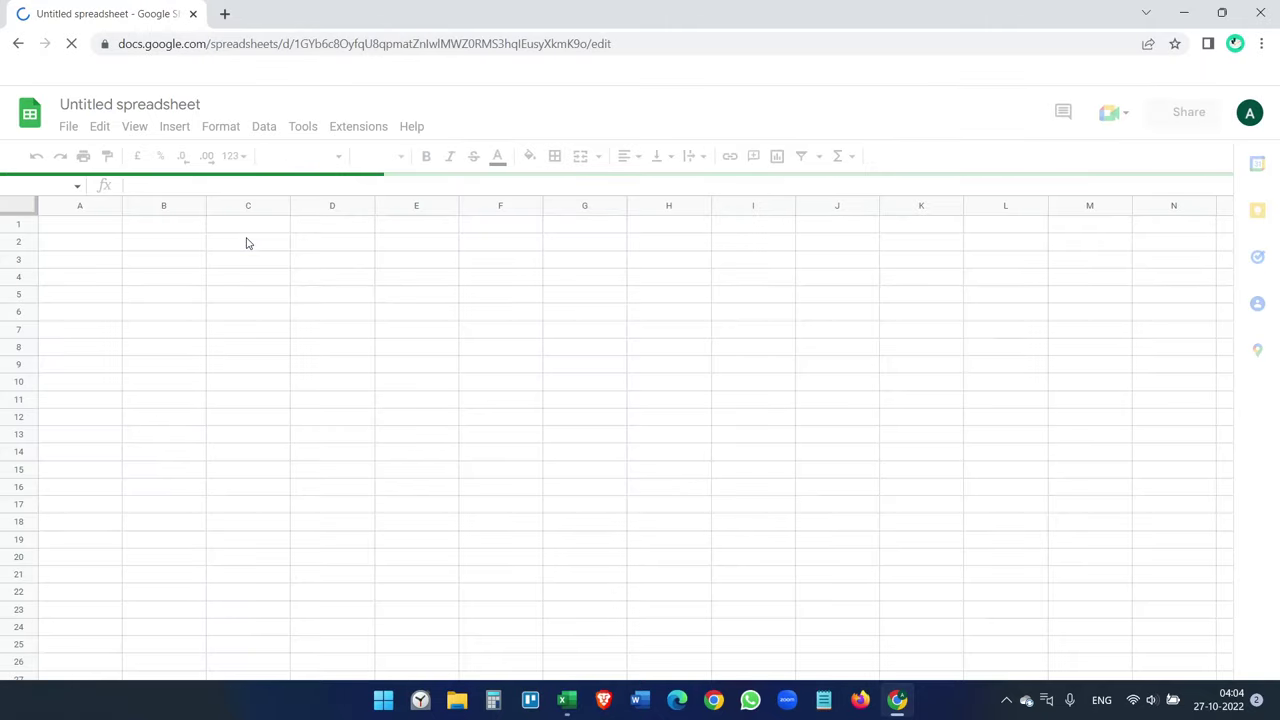
pyautogui.click(196, 104)
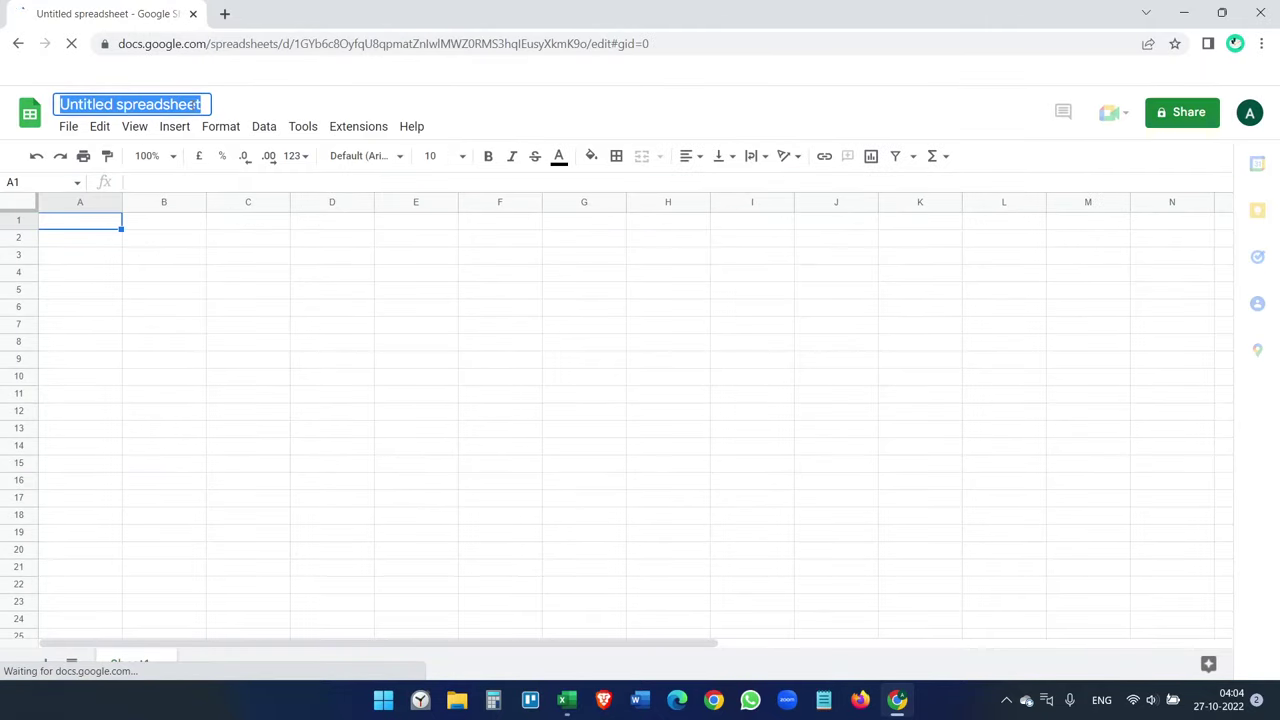
pyautogui.write('Player Data')
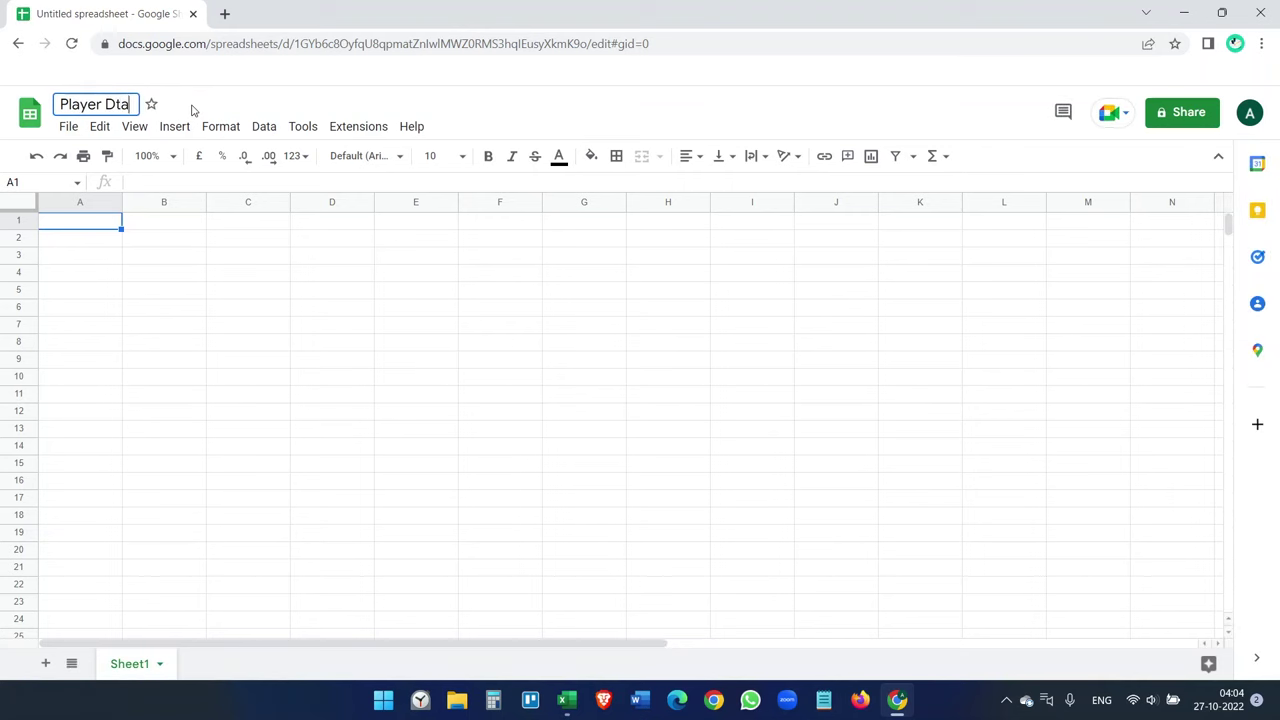
pyautogui.click(306, 290)
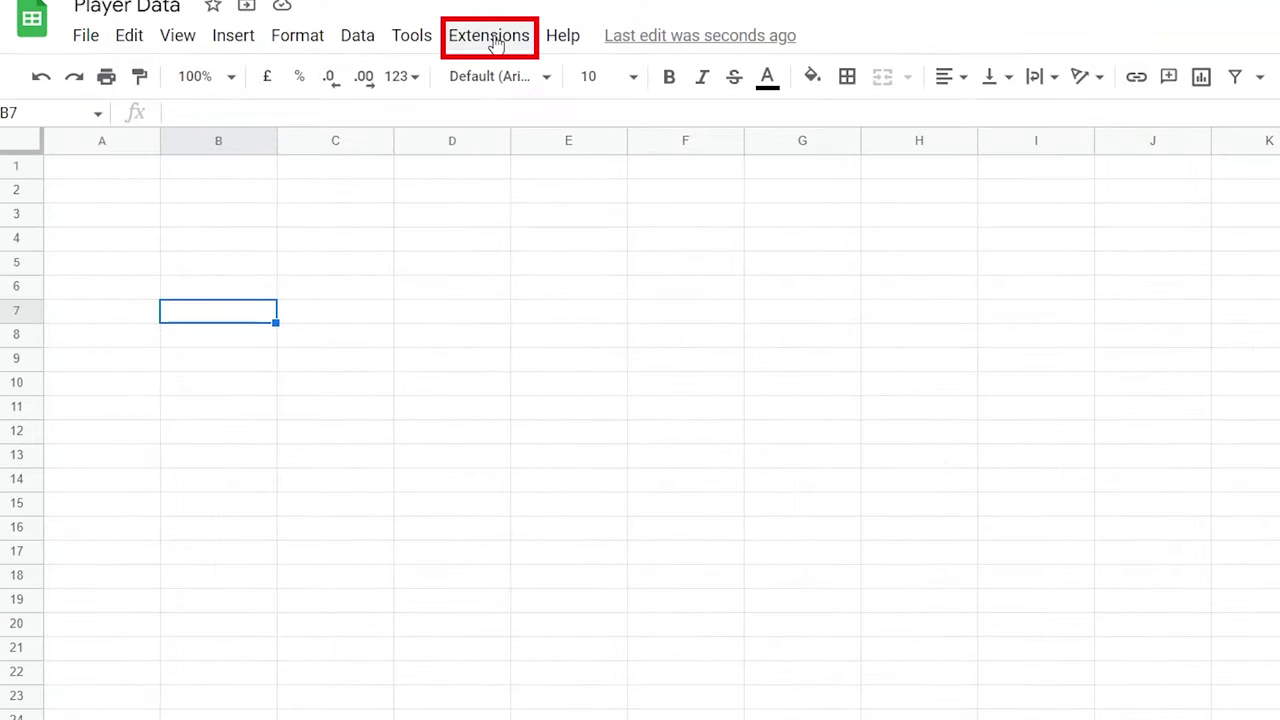
# - Find the Coupler.io add-on in the Google Workspace Marketplace and open its details
pyautogui.click(358, 126)
pyautogui.moveTo(374, 158)
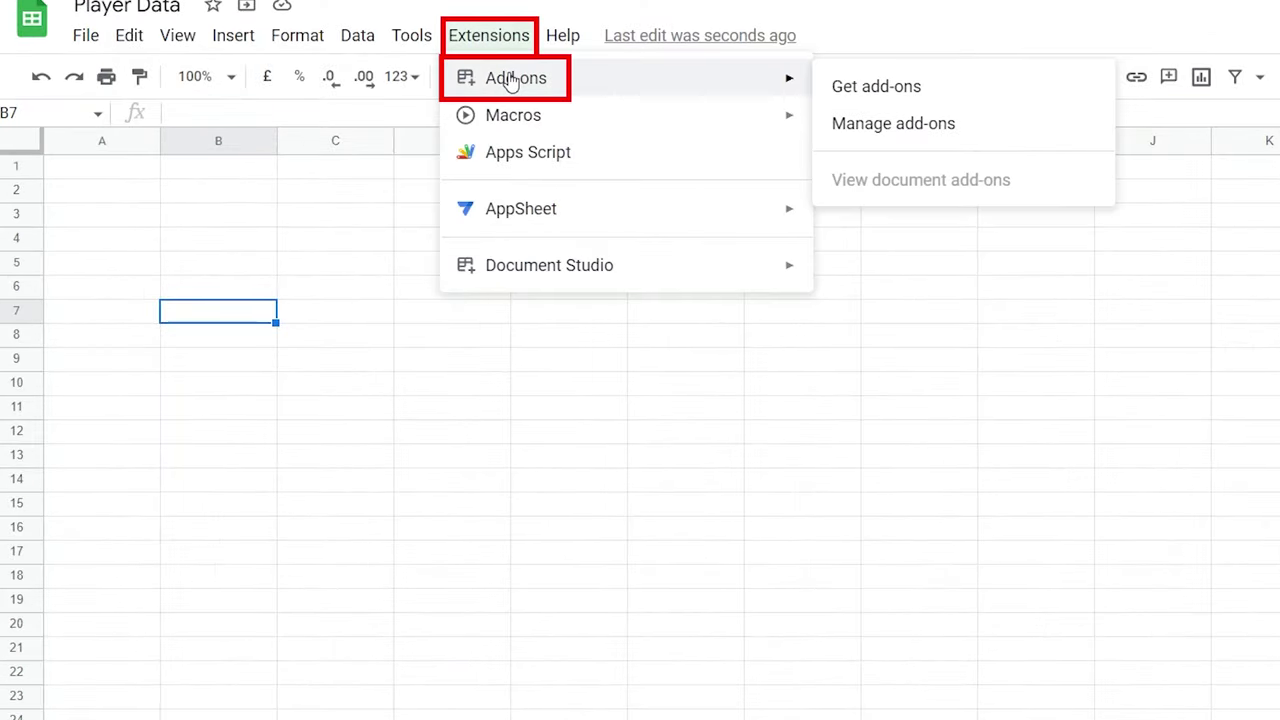
pyautogui.click(900, 90)
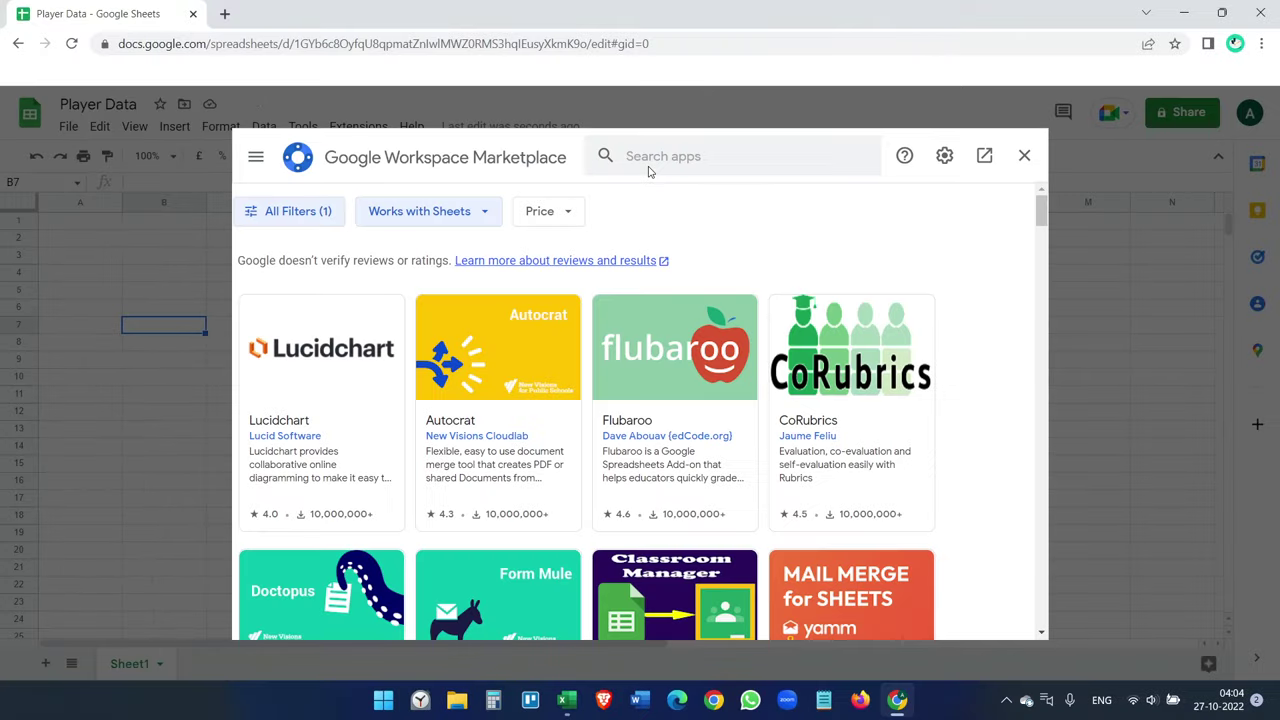
pyautogui.click(661, 157)
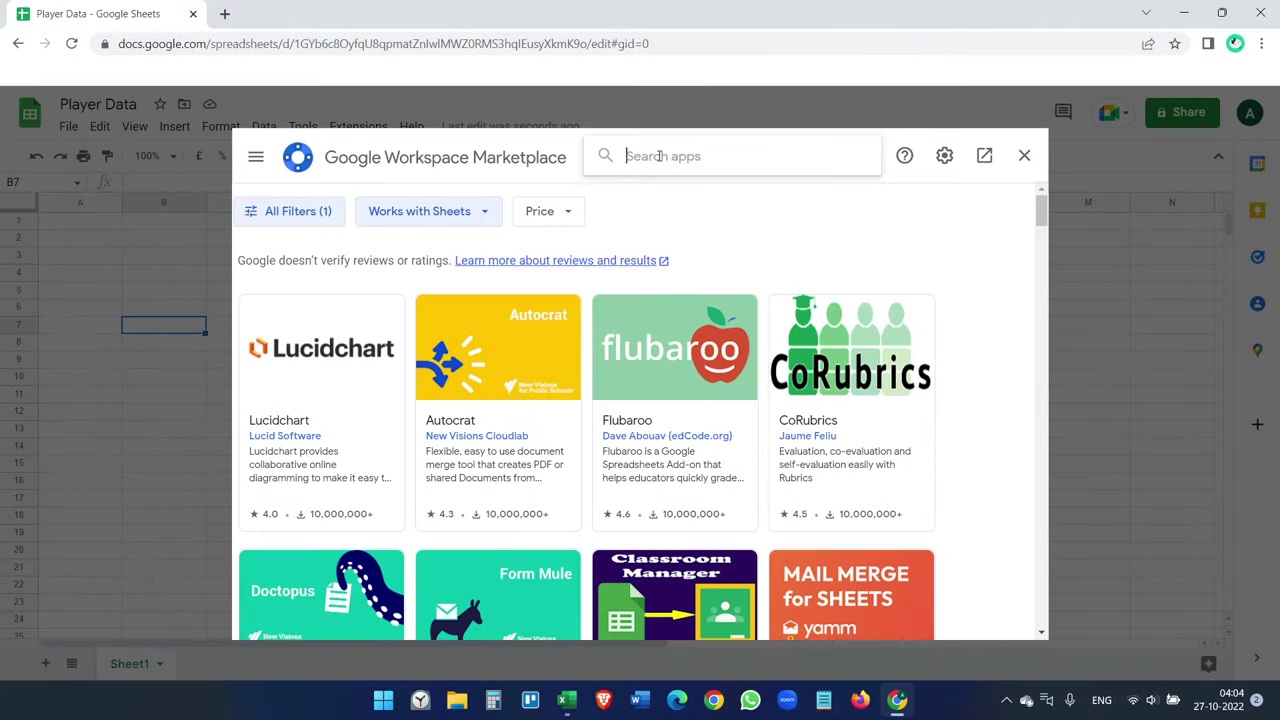
pyautogui.write('coup')
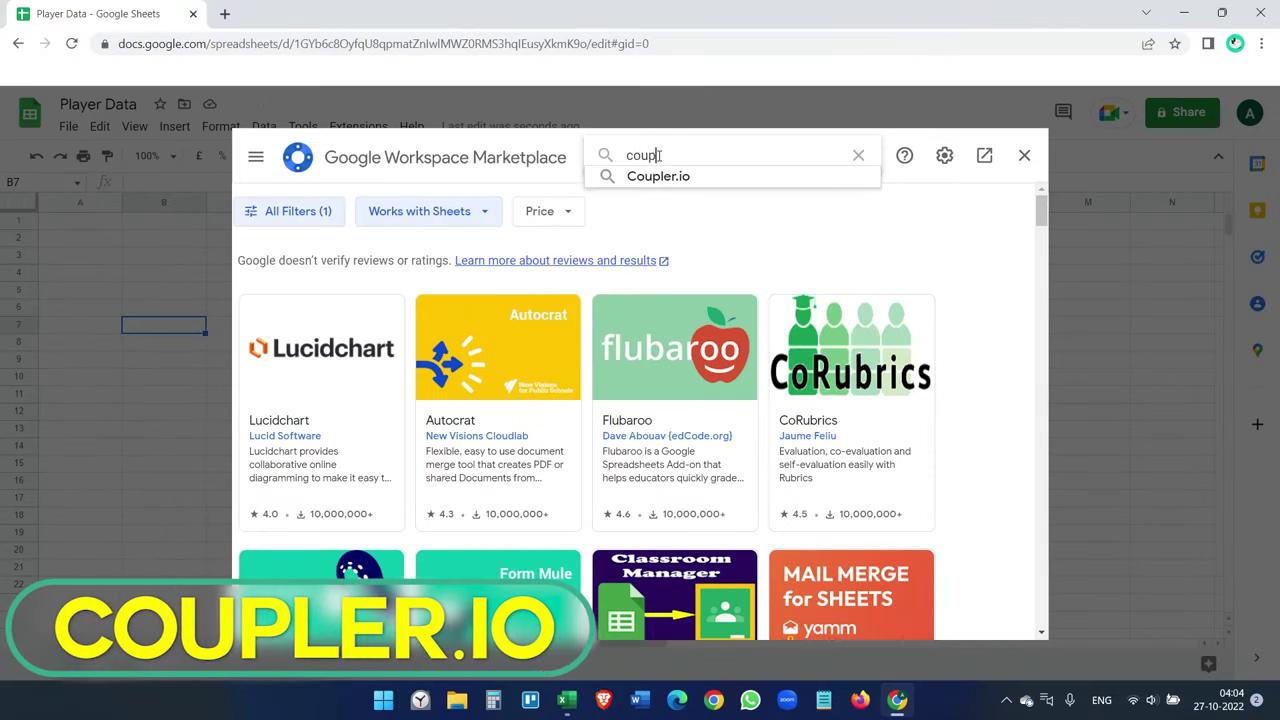
pyautogui.click(679, 176)
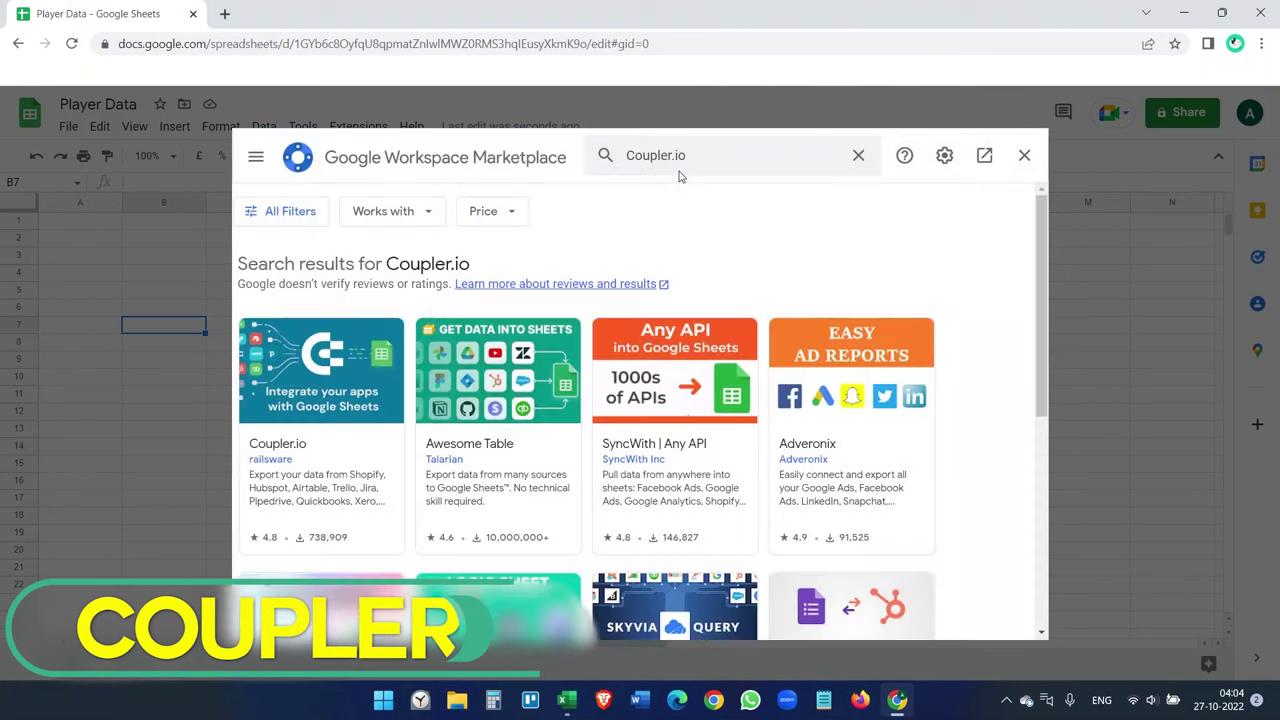
pyautogui.click(330, 458)
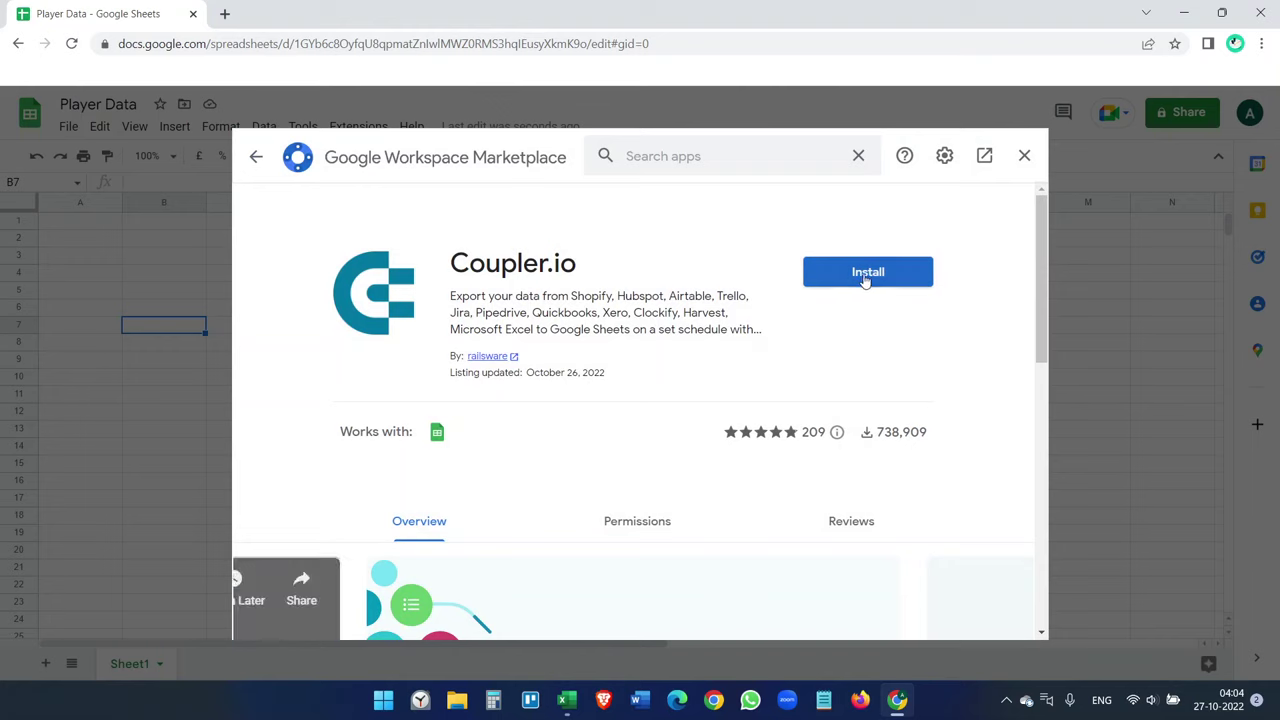
# - Install Coupler.io and allow it access to the chosen Google account
pyautogui.click(866, 279)
pyautogui.click(730, 482)
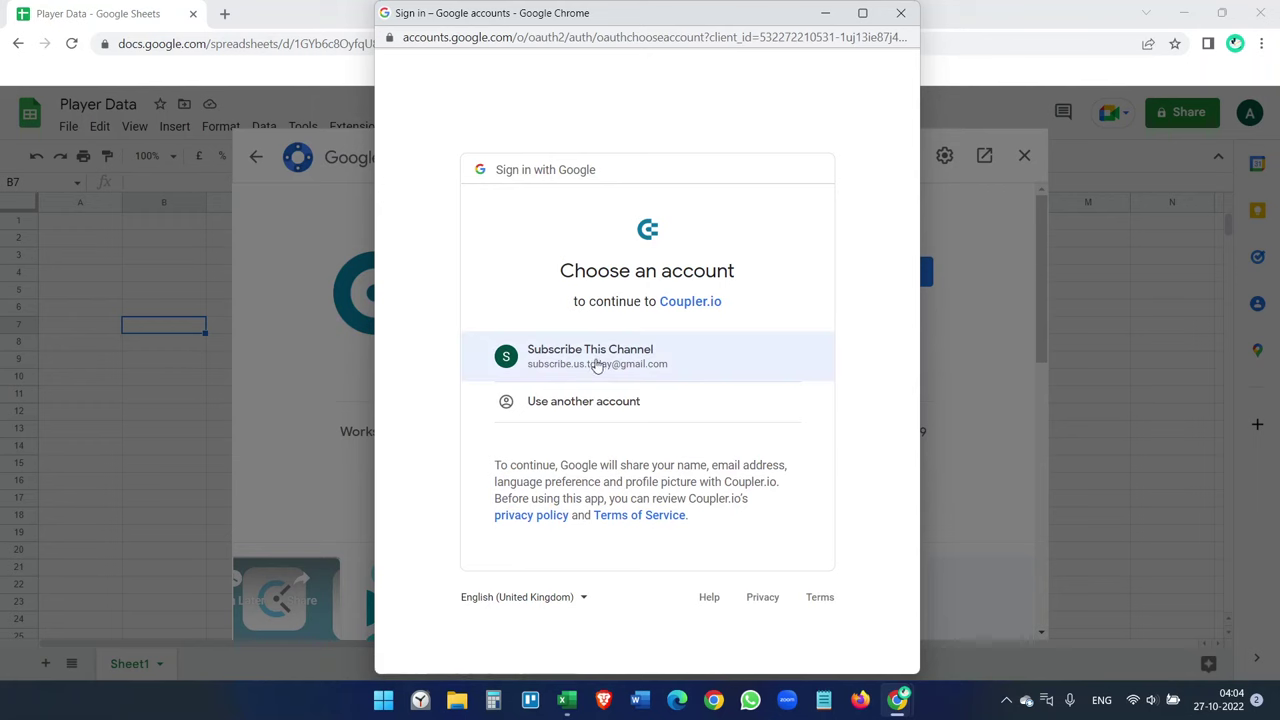
pyautogui.click(615, 364)
pyautogui.scroll(-3, 720, 440)
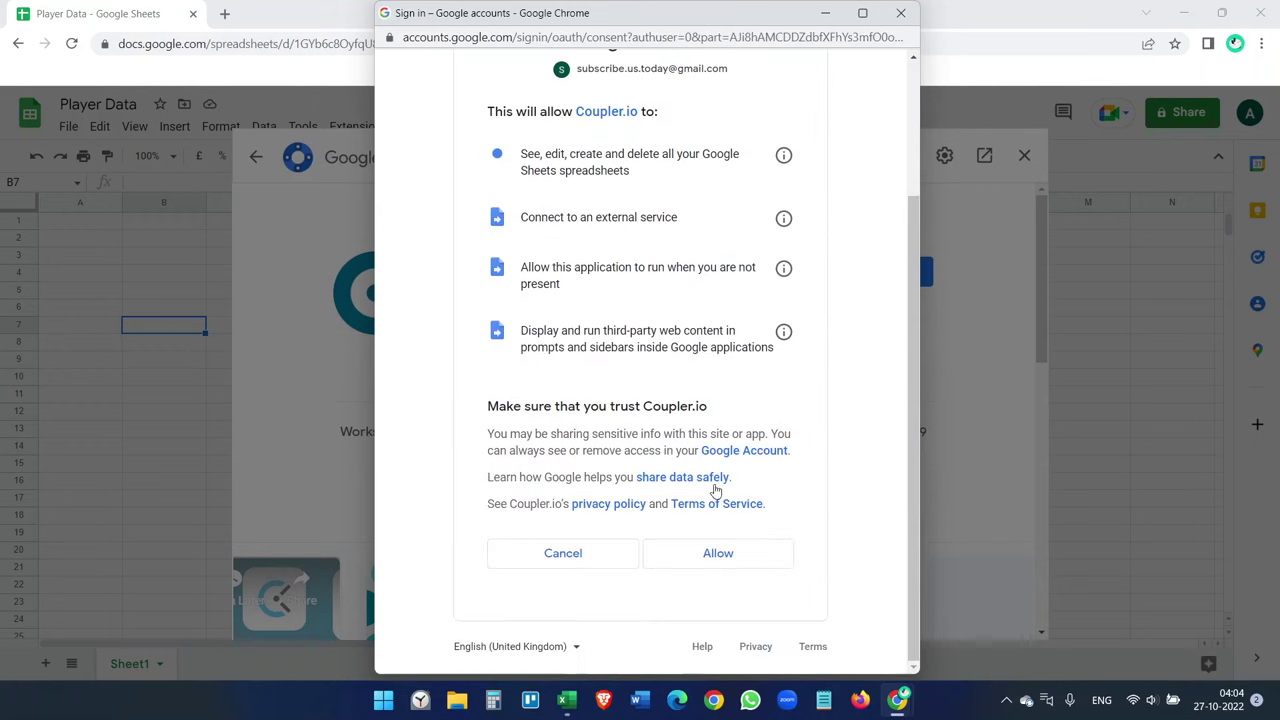
pyautogui.click(718, 554)
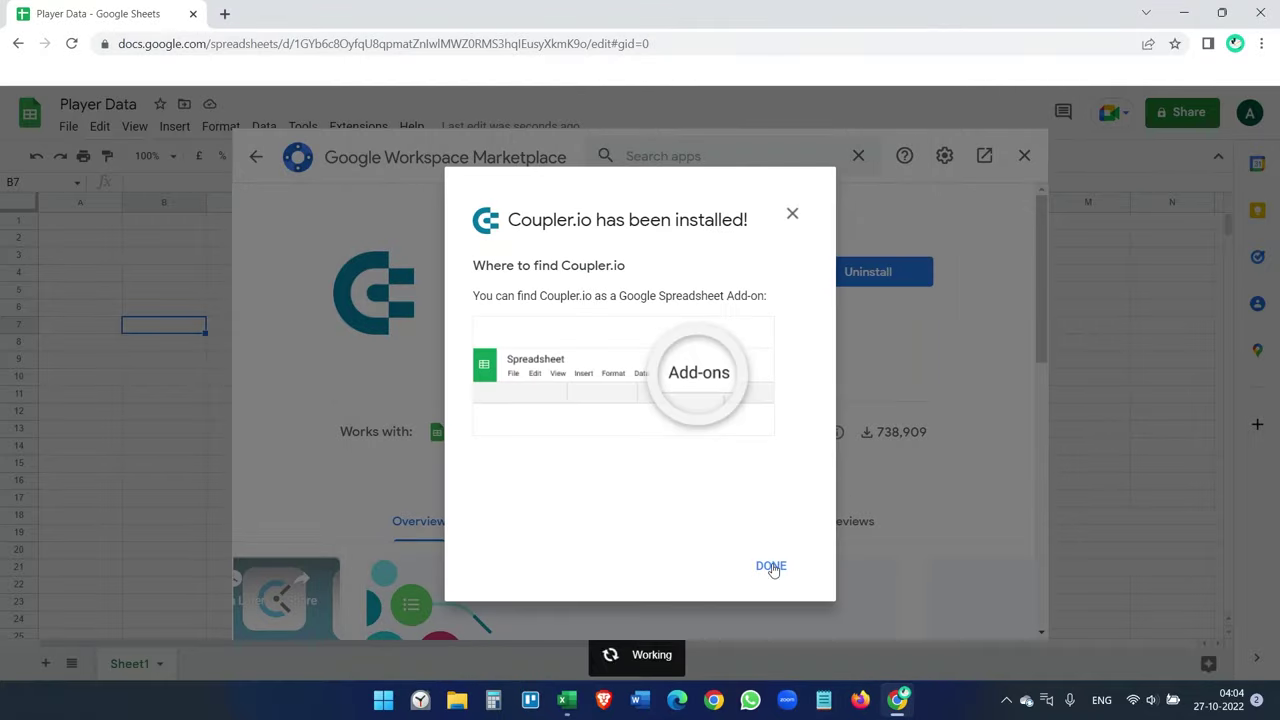
pyautogui.click(768, 565)
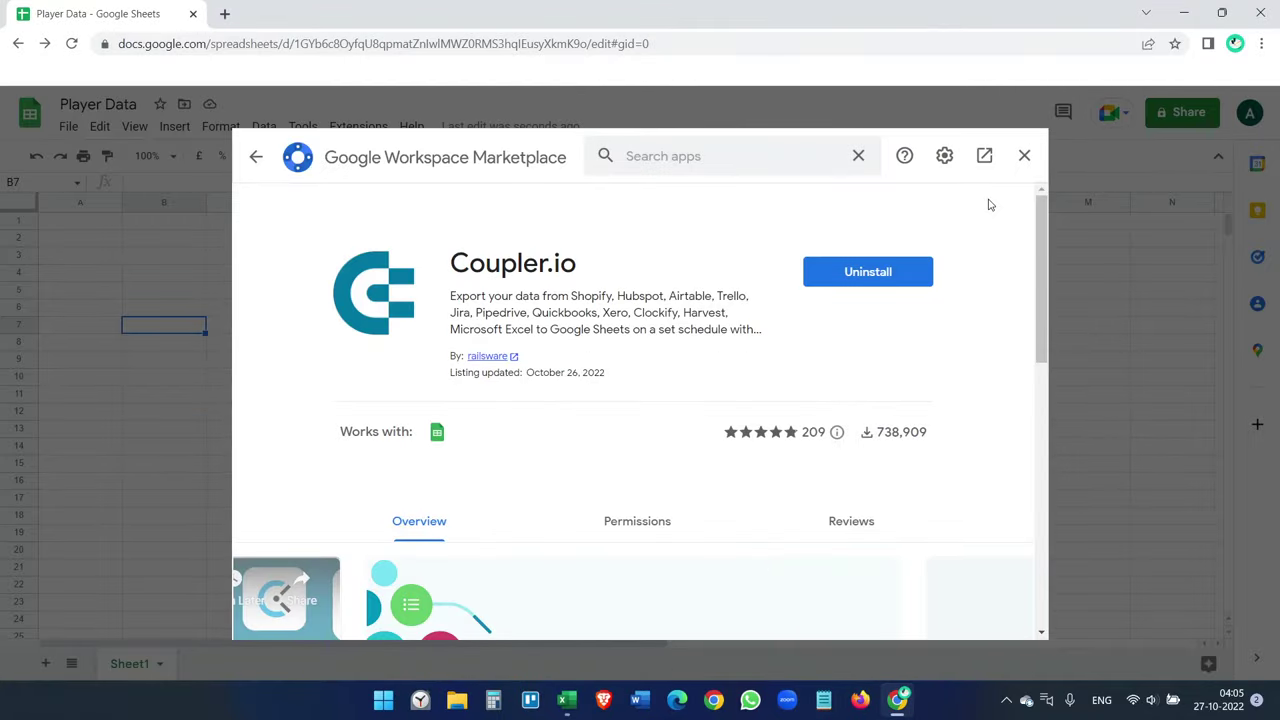
# - Add a new Coupler.io importer titled 'Excel auto-sync'
pyautogui.click(1024, 156)
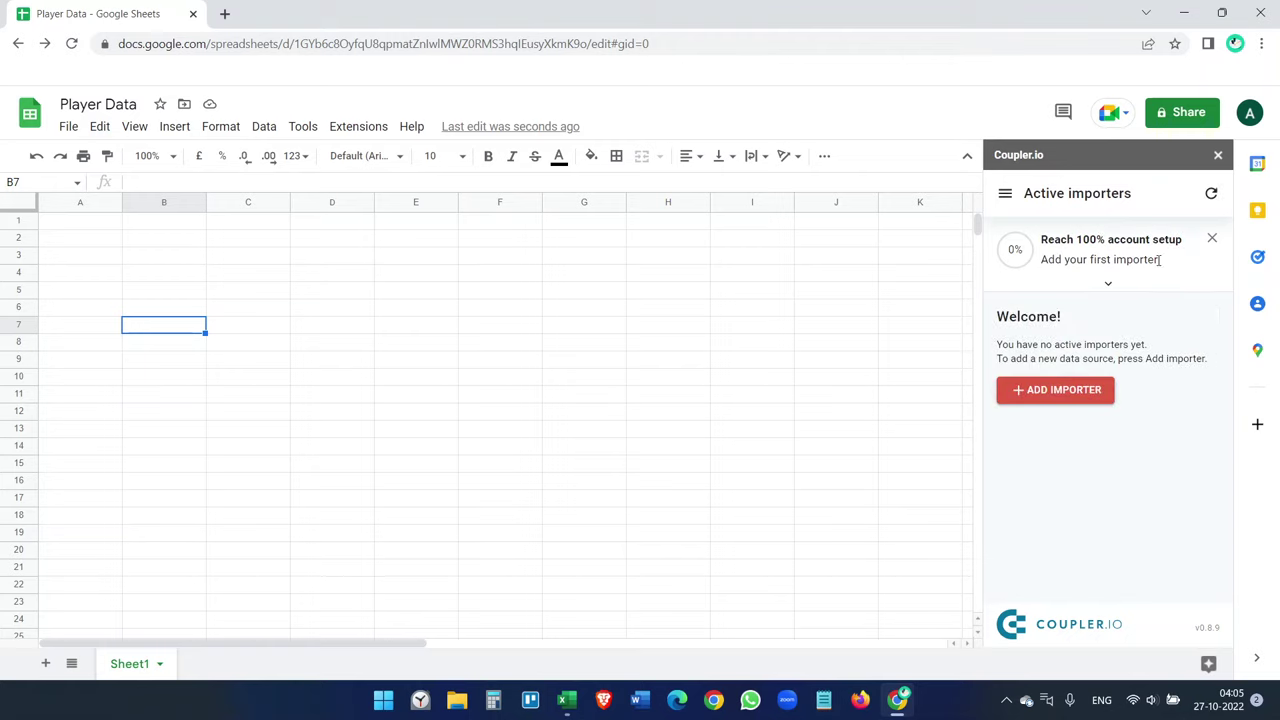
pyautogui.click(1062, 395)
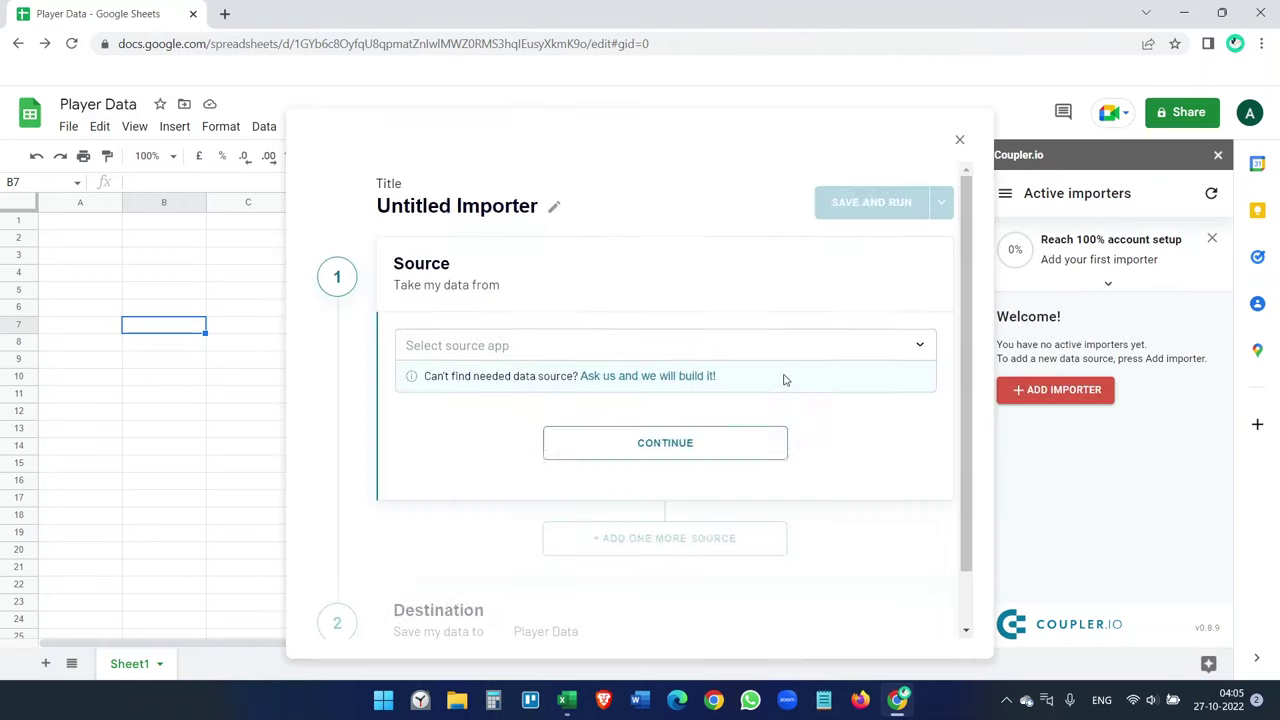
pyautogui.click(563, 206)
pyautogui.moveTo(563, 206); pyautogui.dragTo(368, 222)
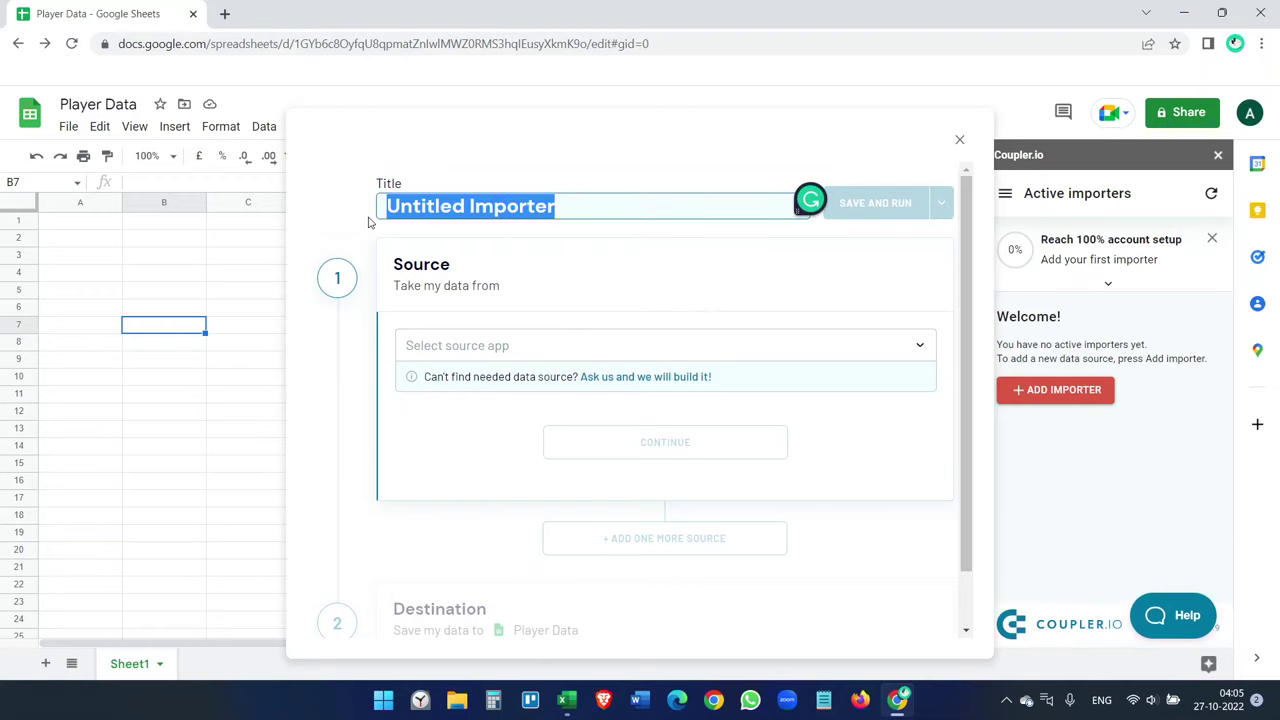
pyautogui.press('BackSpace')
pyautogui.write('Excel auto-')
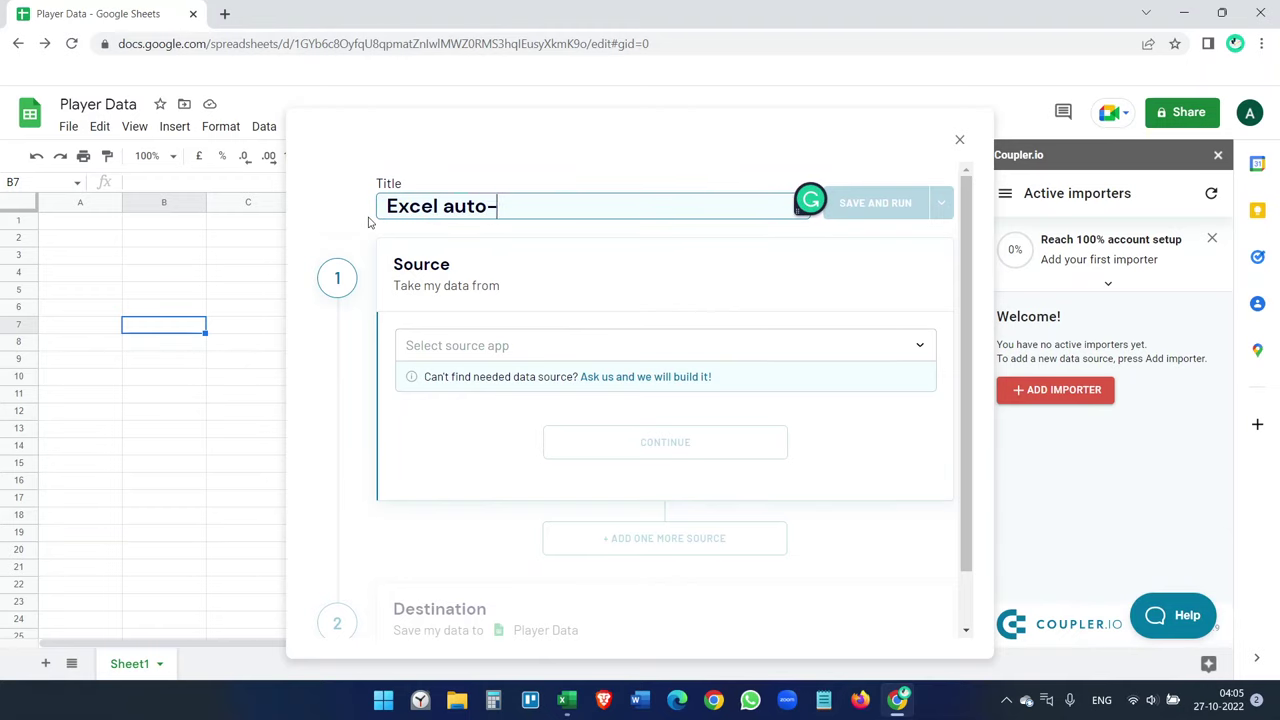
pyautogui.write('sync')
pyautogui.click(505, 329)
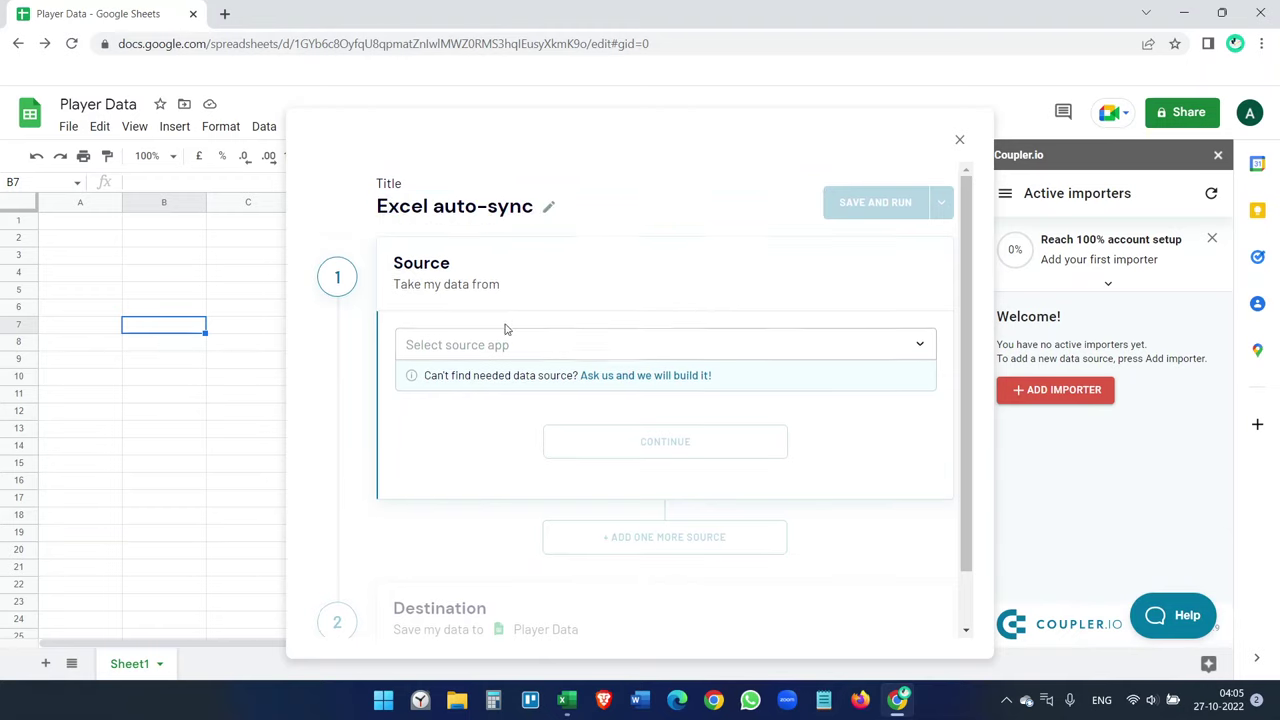
# - Choose Microsoft Excel as the importer's source app and continue
pyautogui.click(608, 341)
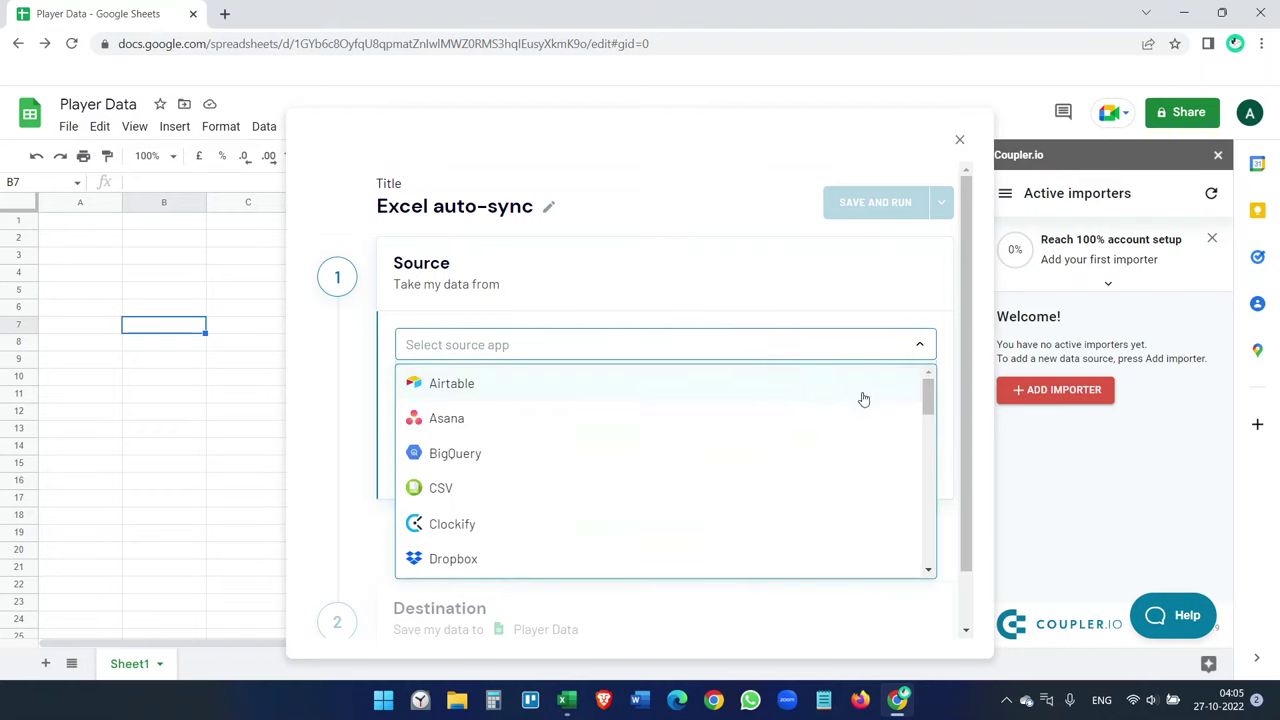
pyautogui.moveTo(930, 394); pyautogui.dragTo(930, 487)
pyautogui.click(651, 418)
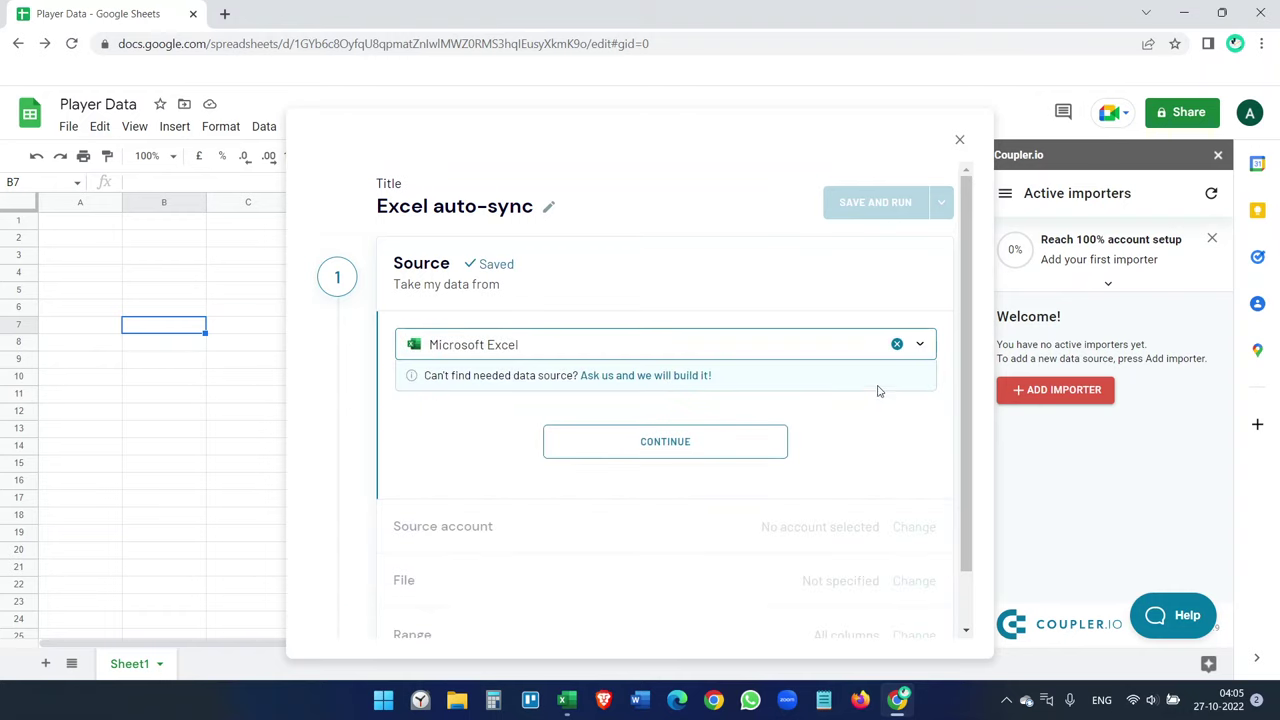
pyautogui.click(720, 441)
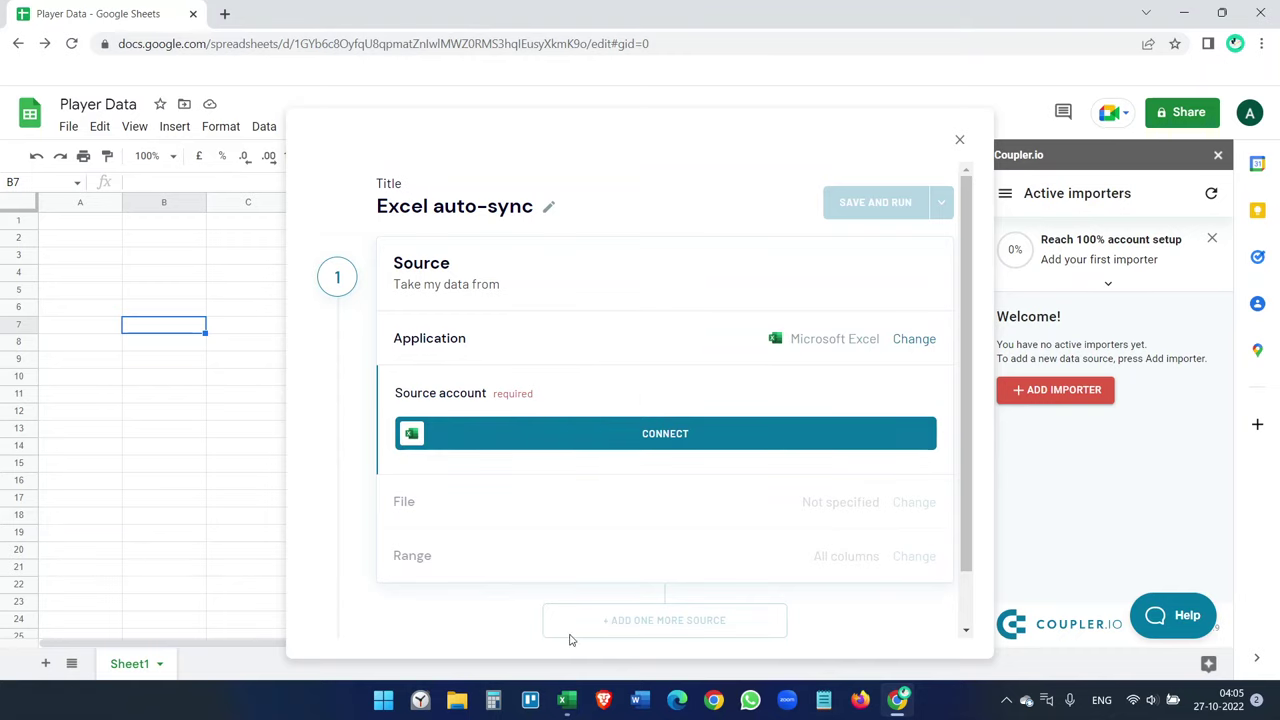
# - Check the Player data workbook in the Documents > Excel to Google Sheets folder in File Explorer
pyautogui.click(450, 697)
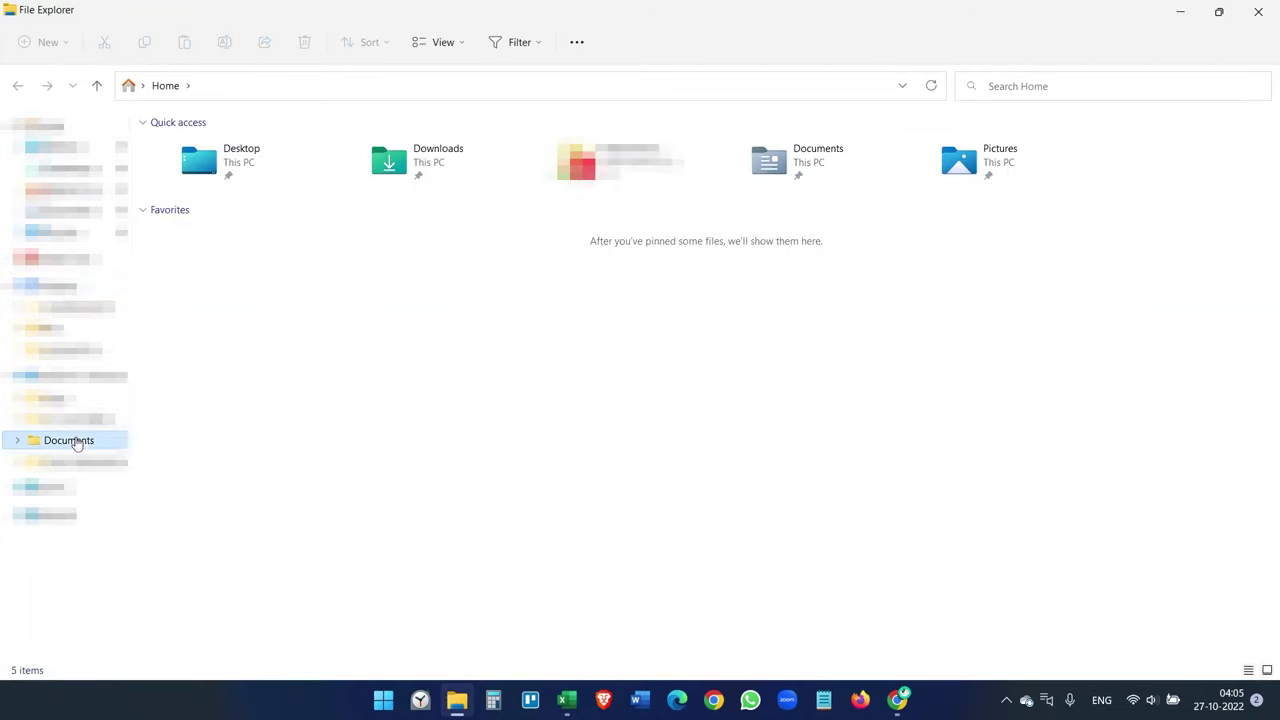
pyautogui.click(70, 440)
pyautogui.click(214, 148)
pyautogui.doubleClick(214, 148)
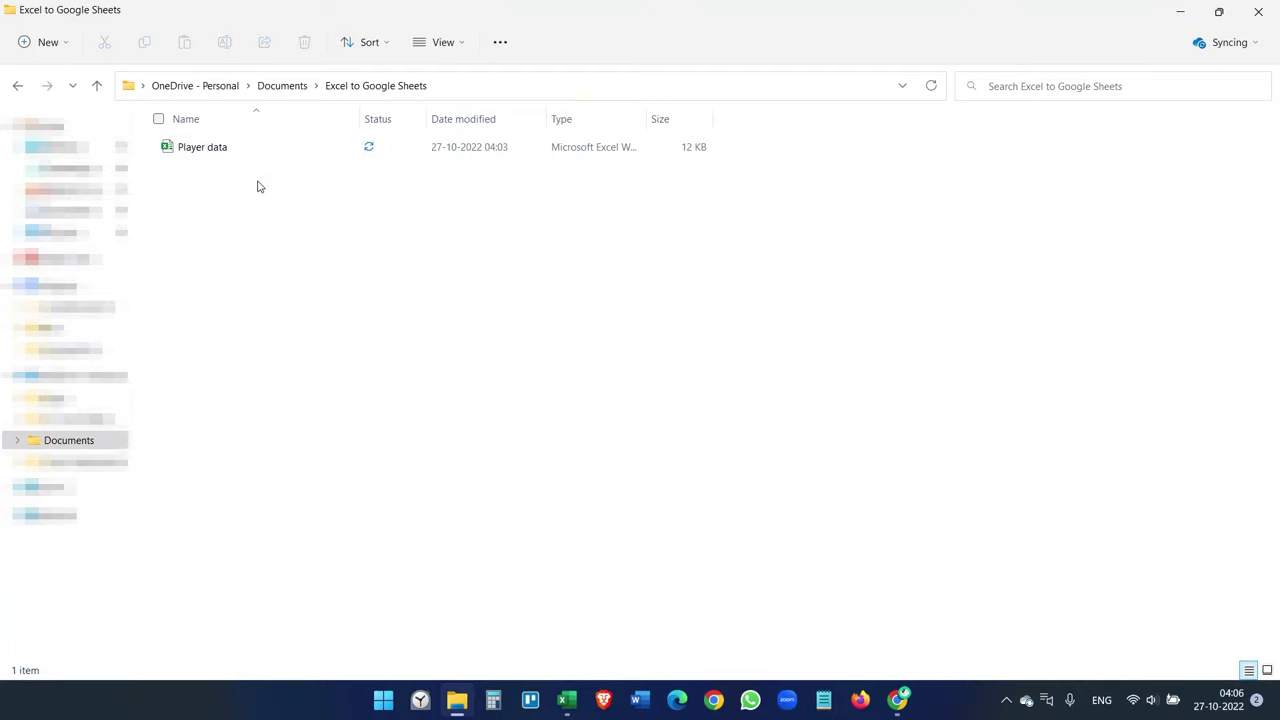
pyautogui.click(566, 702)
# - Connect a Microsoft account as the Excel source by signing in with its e-mail address
pyautogui.click(898, 700)
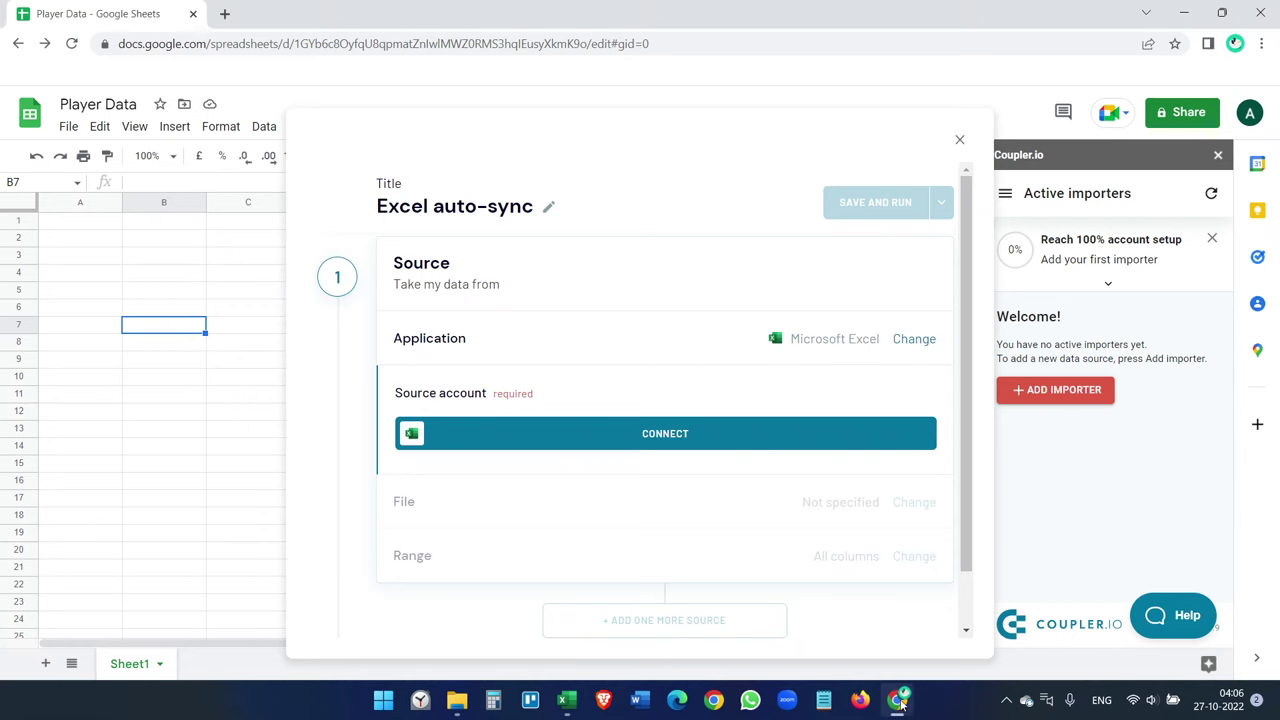
pyautogui.click(666, 436)
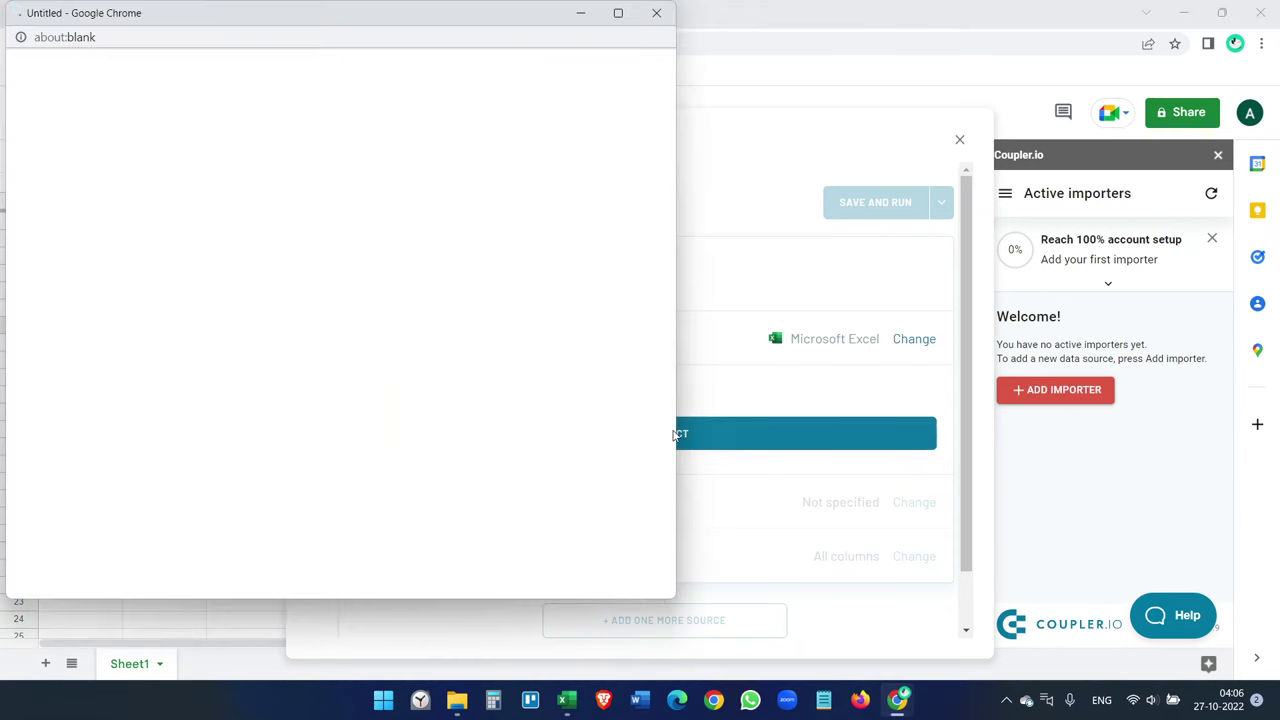
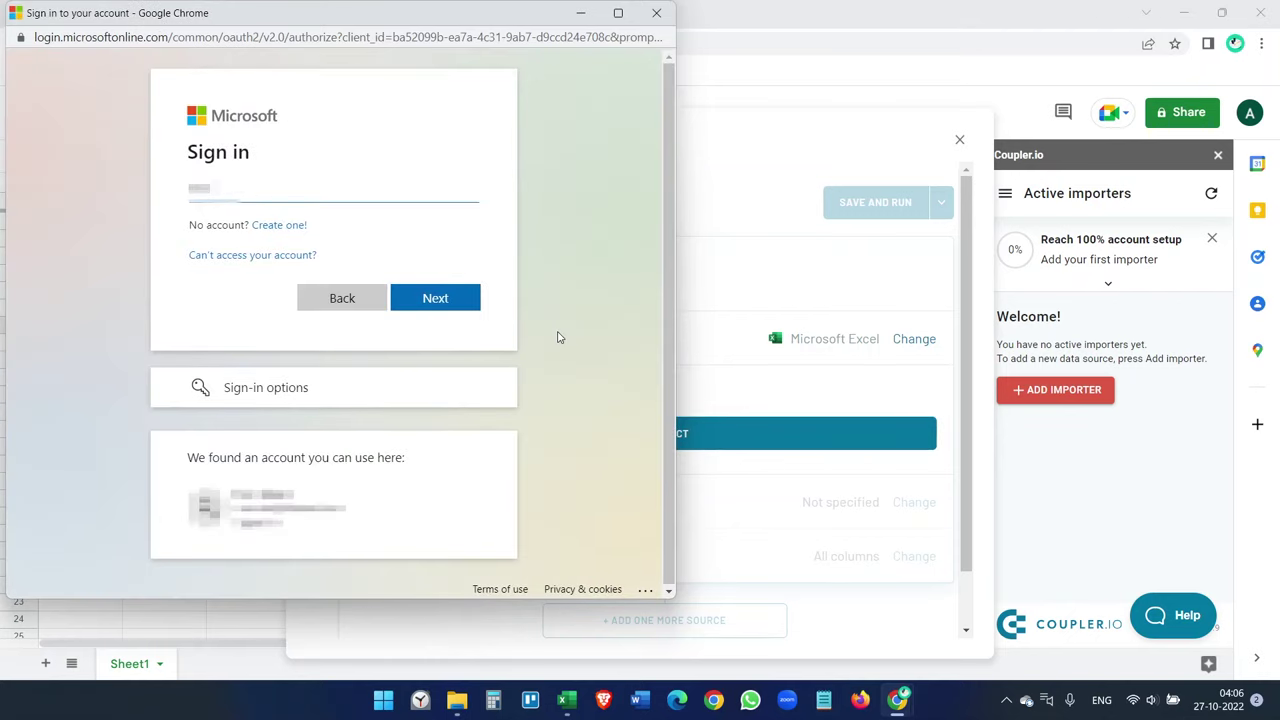
pyautogui.click(458, 296)
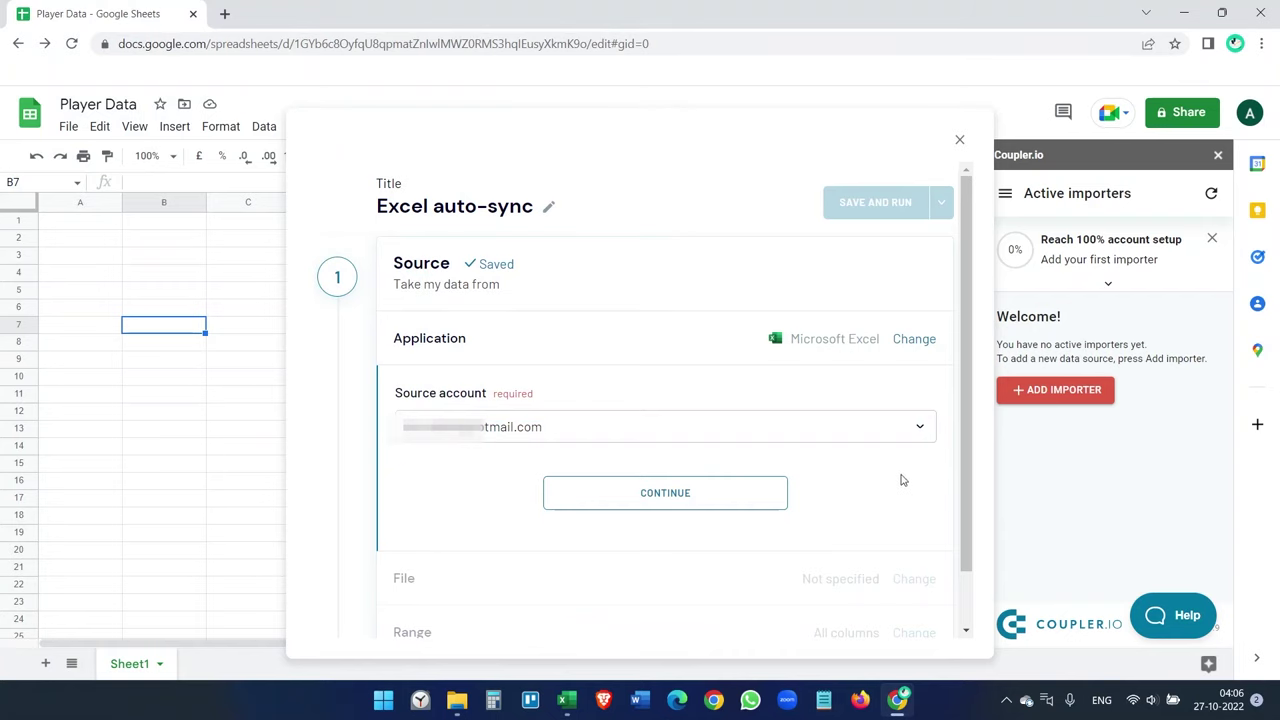
pyautogui.click(668, 503)
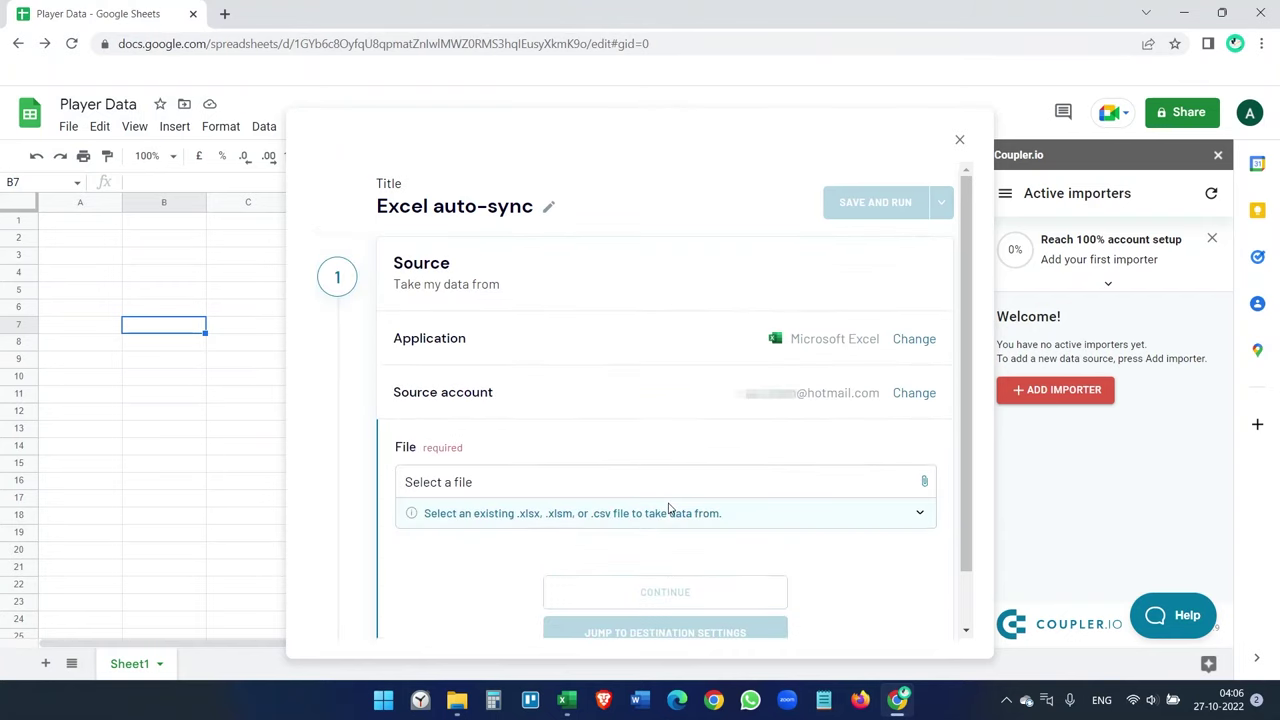
# - Pick Player data.xlsx from OneDrive Documents > Excel to Google Sheets, with Sheet1, as the source
pyautogui.click(503, 490)
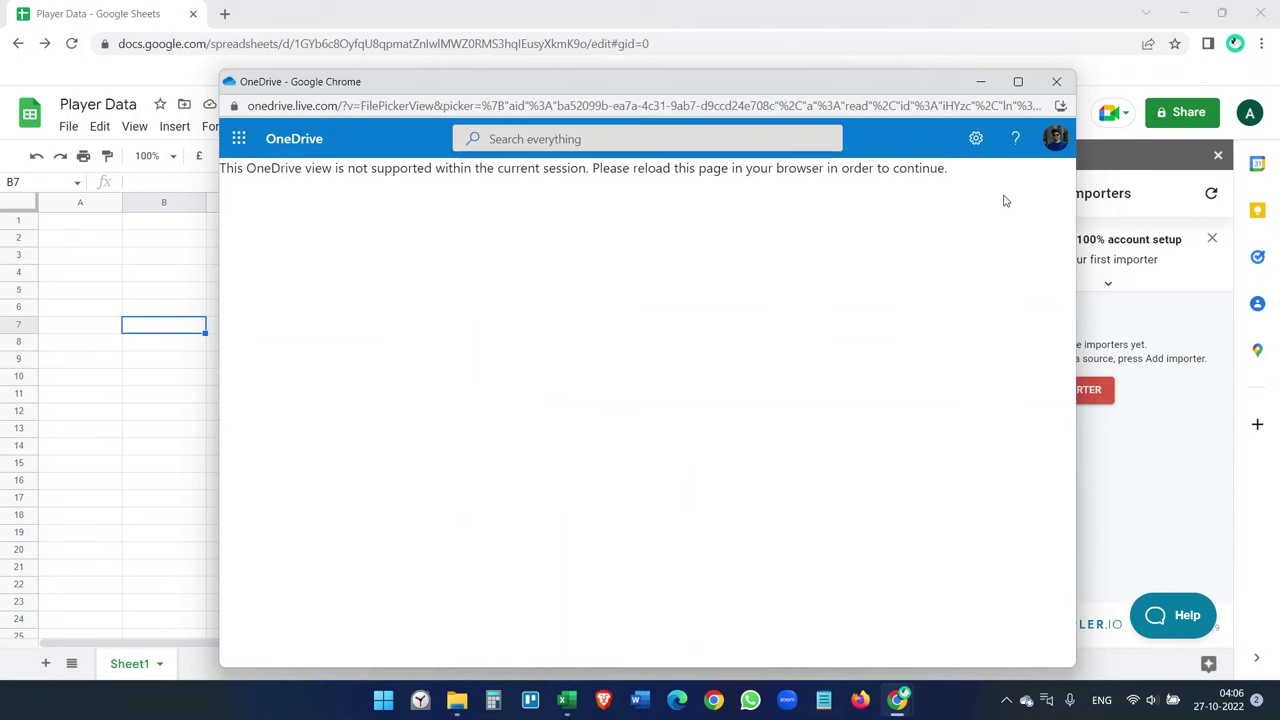
pyautogui.click(1056, 81)
pyautogui.click(660, 489)
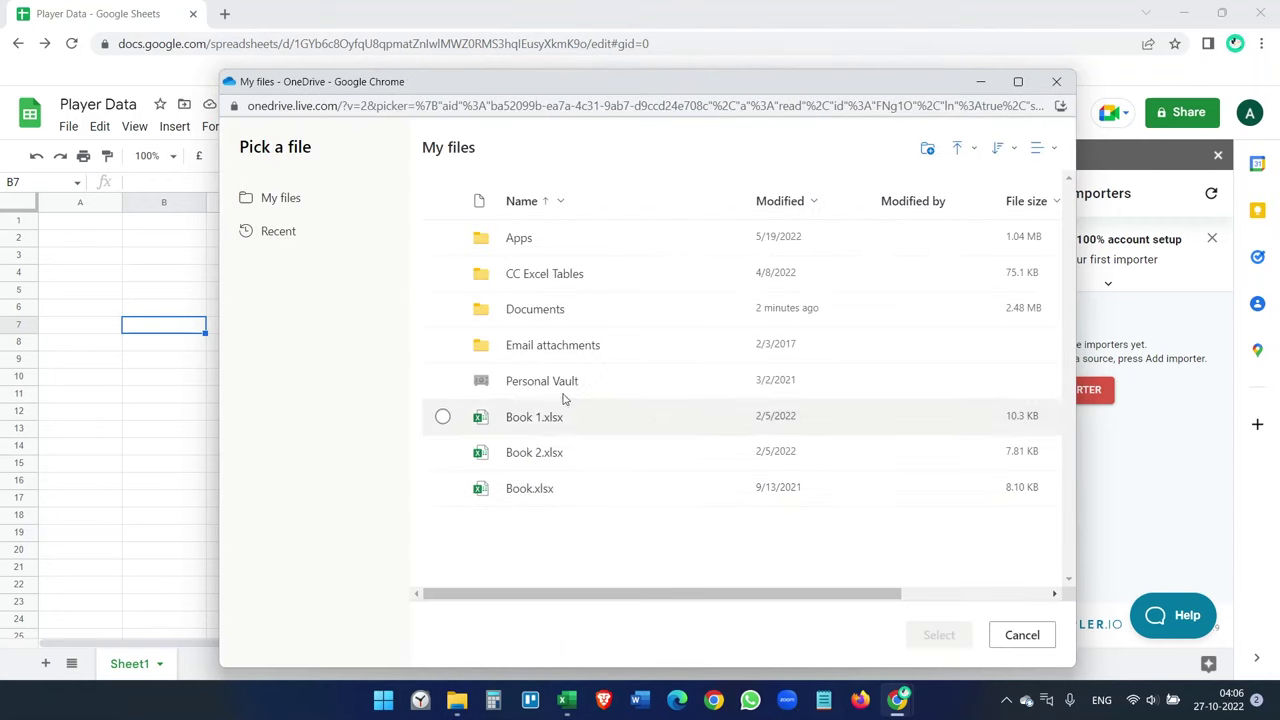
pyautogui.click(546, 314)
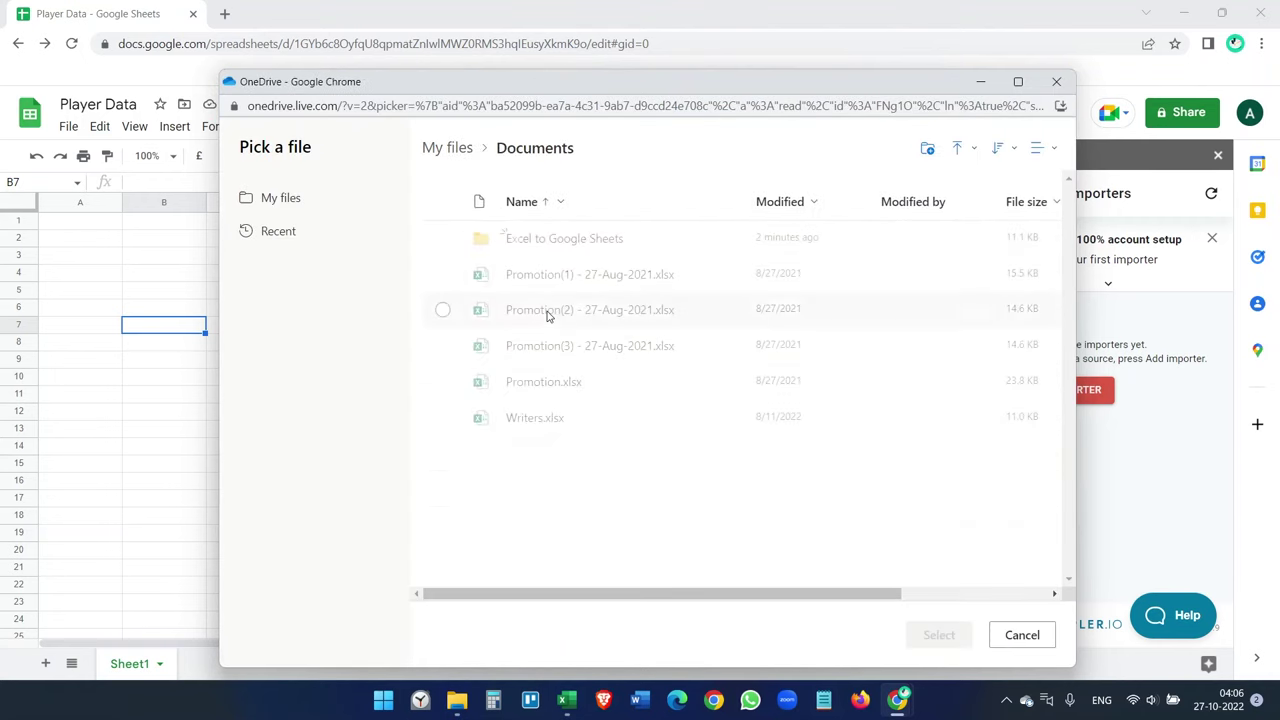
pyautogui.click(560, 251)
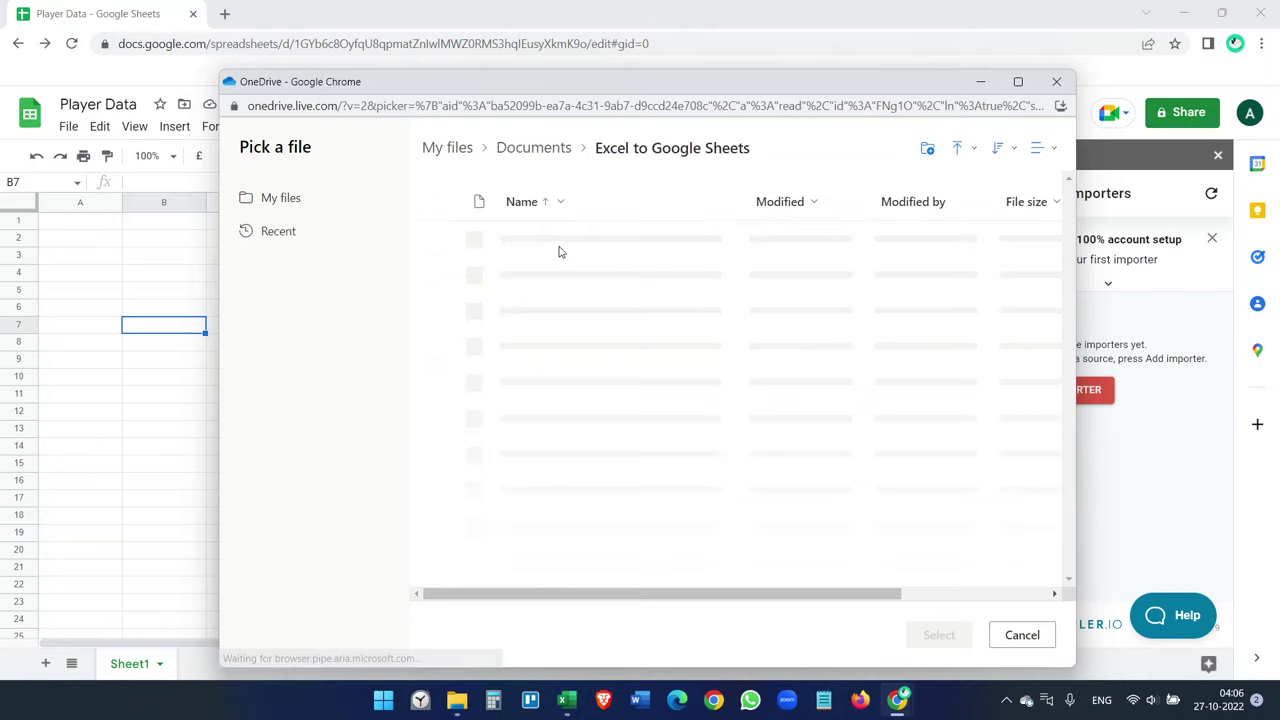
pyautogui.click(489, 252)
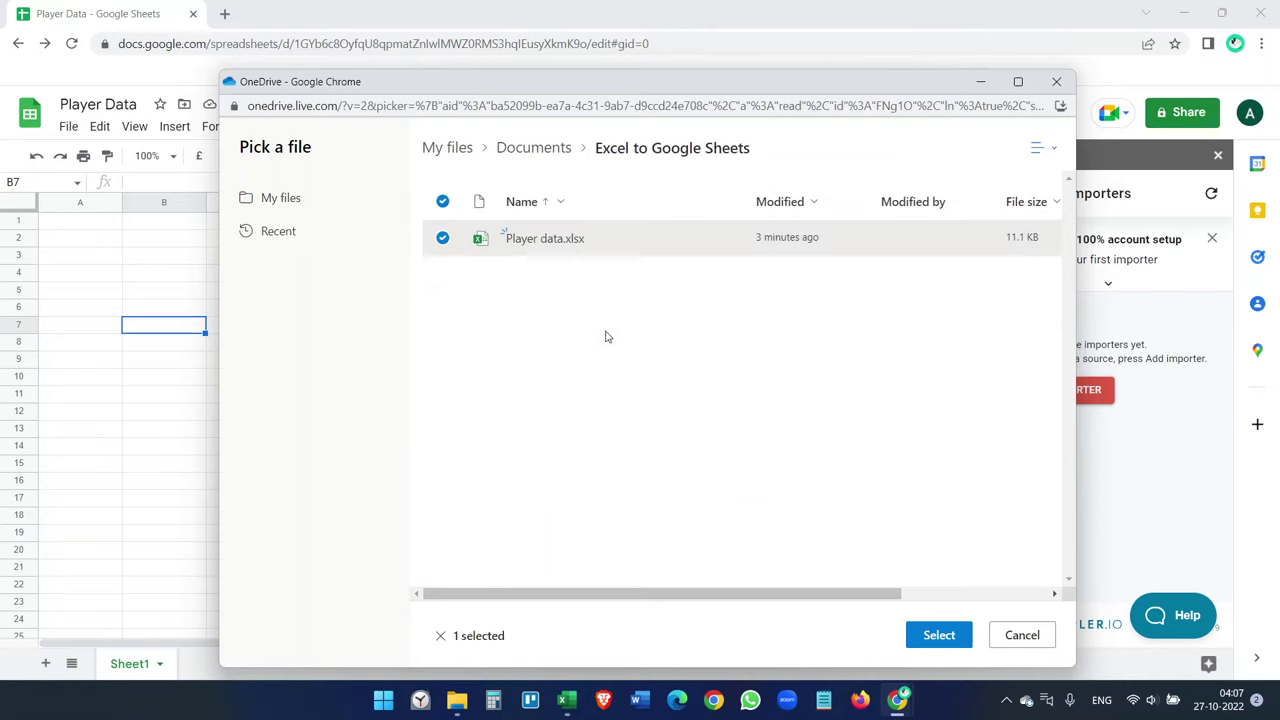
pyautogui.click(937, 636)
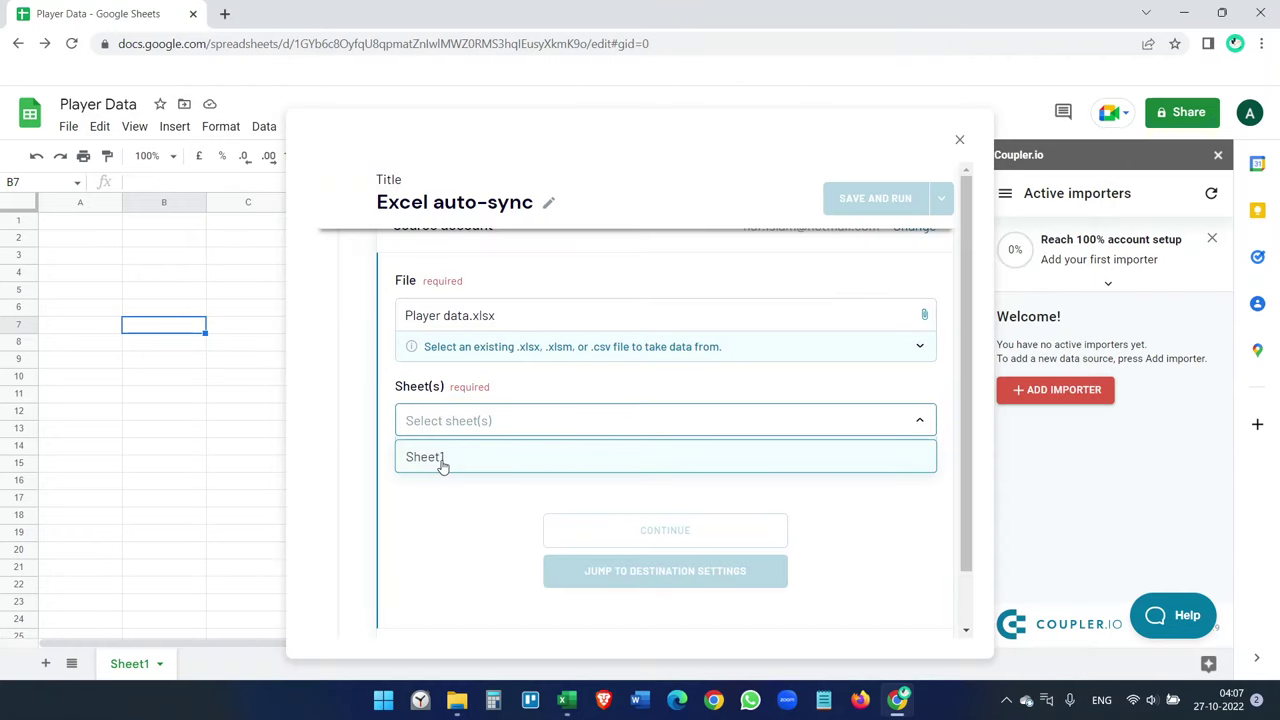
pyautogui.click(441, 466)
pyautogui.click(566, 699)
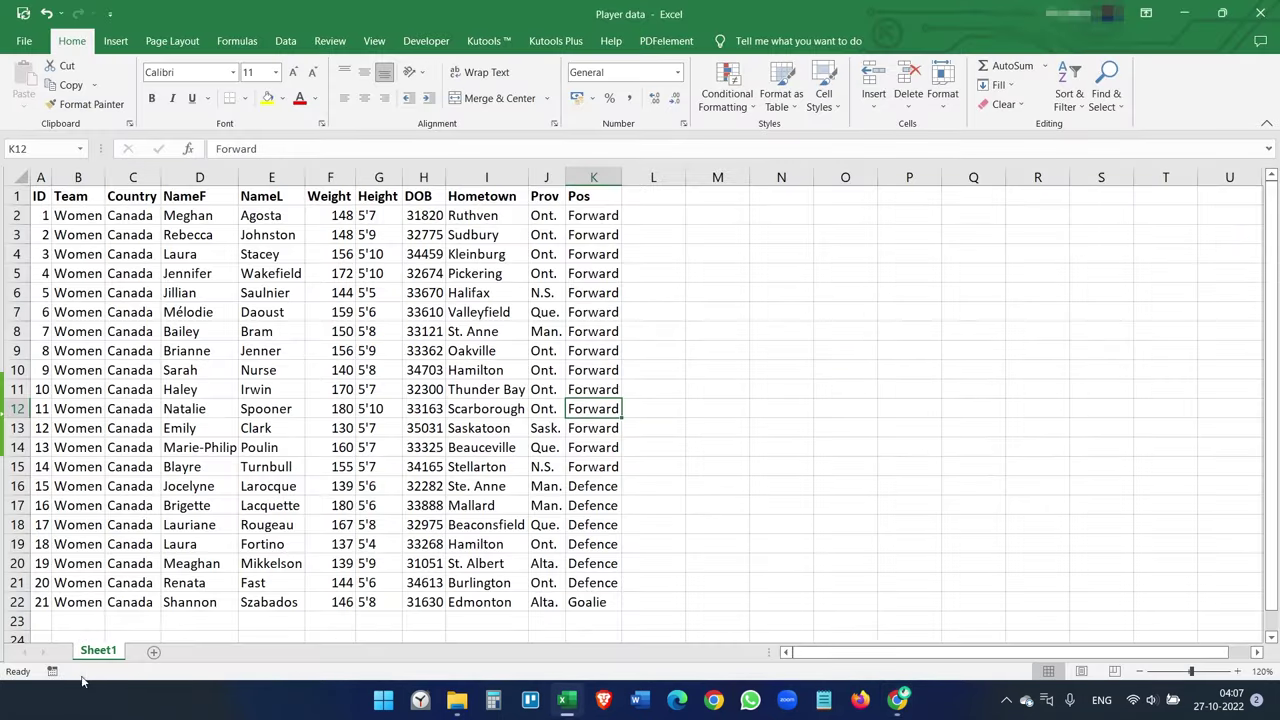
pyautogui.click(566, 699)
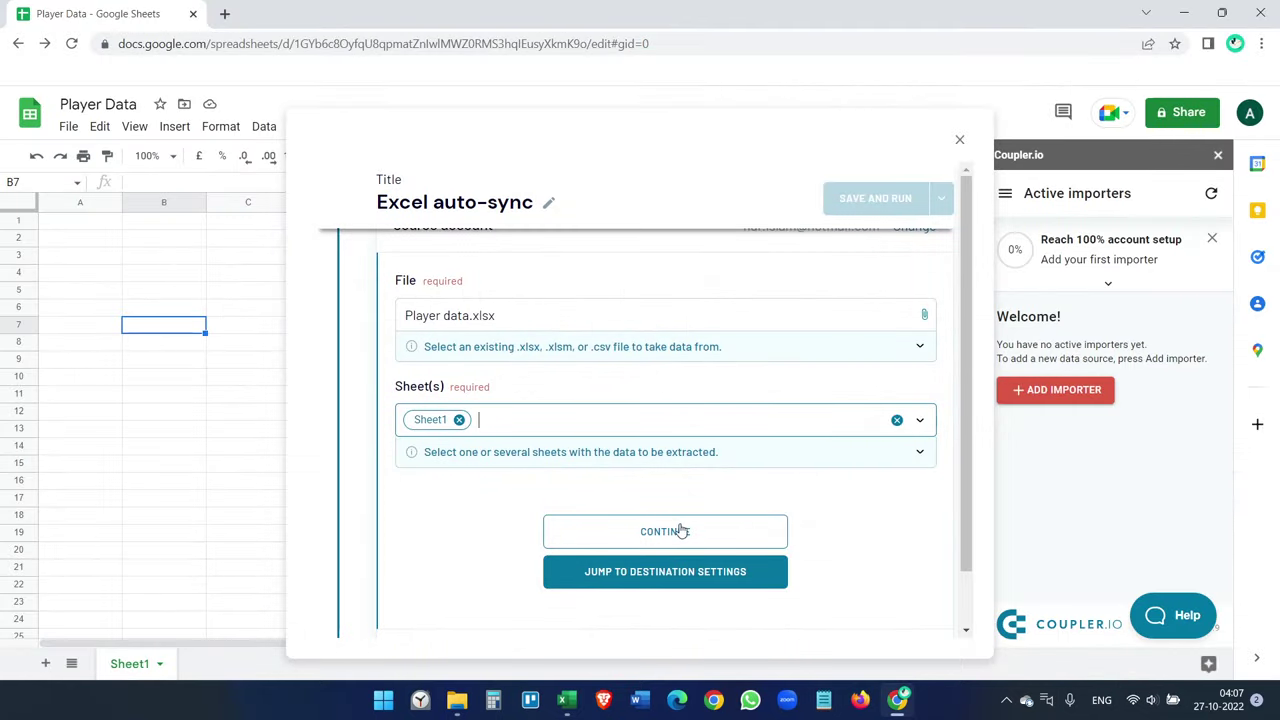
pyautogui.click(687, 538)
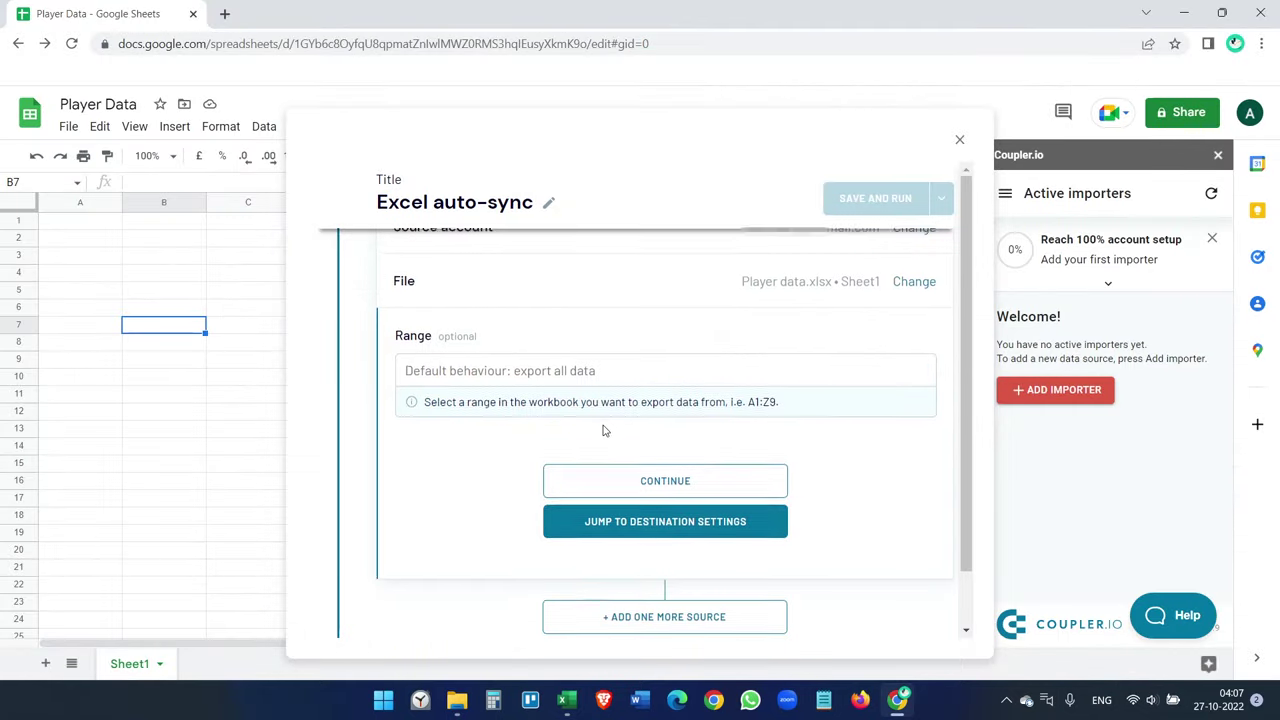
# - Authorise a Google account for the destination, granting Drive files and all spreadsheets access
pyautogui.scroll(2, 563, 414)
pyautogui.scroll(-4, 620, 315)
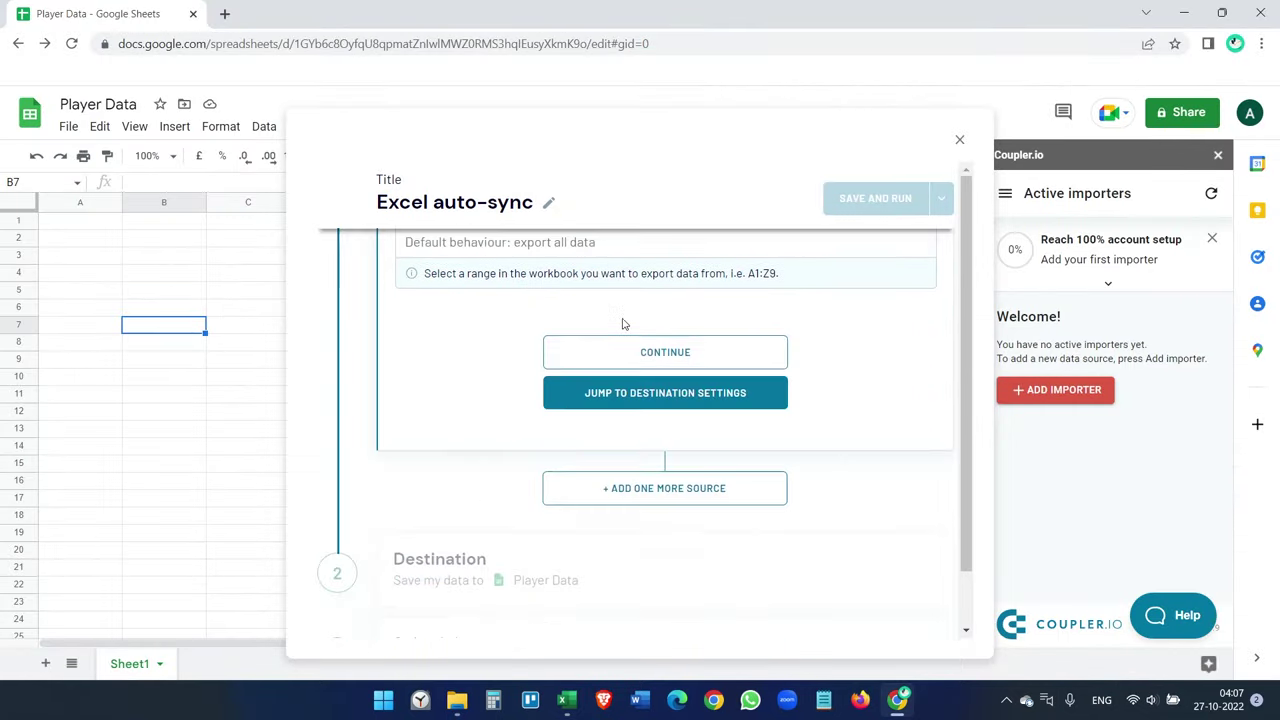
pyautogui.click(652, 372)
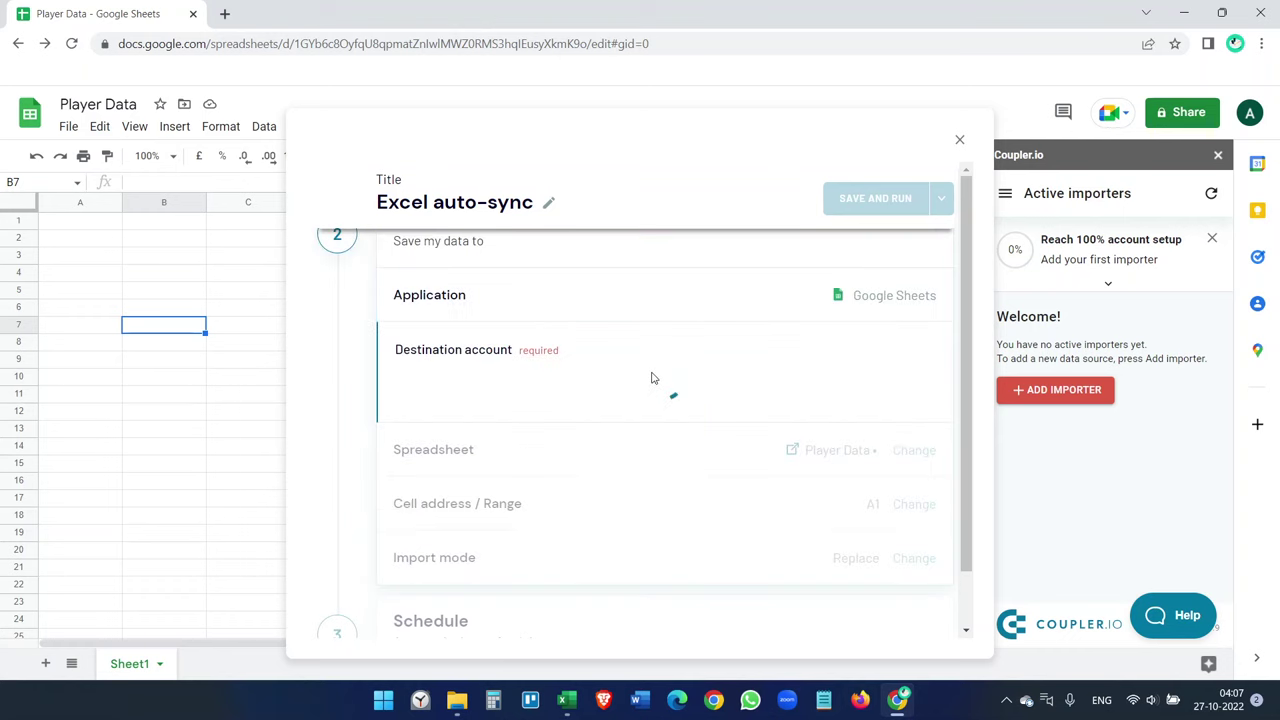
pyautogui.click(652, 380)
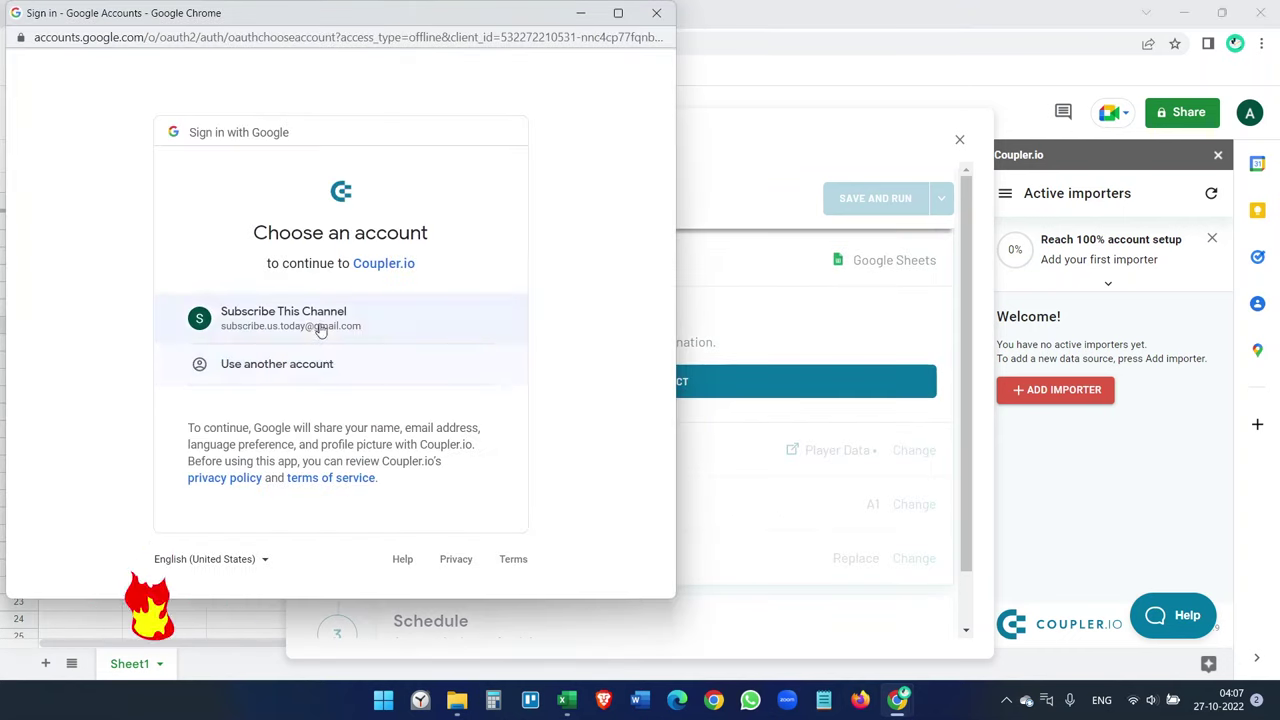
pyautogui.click(320, 320)
pyautogui.click(474, 338)
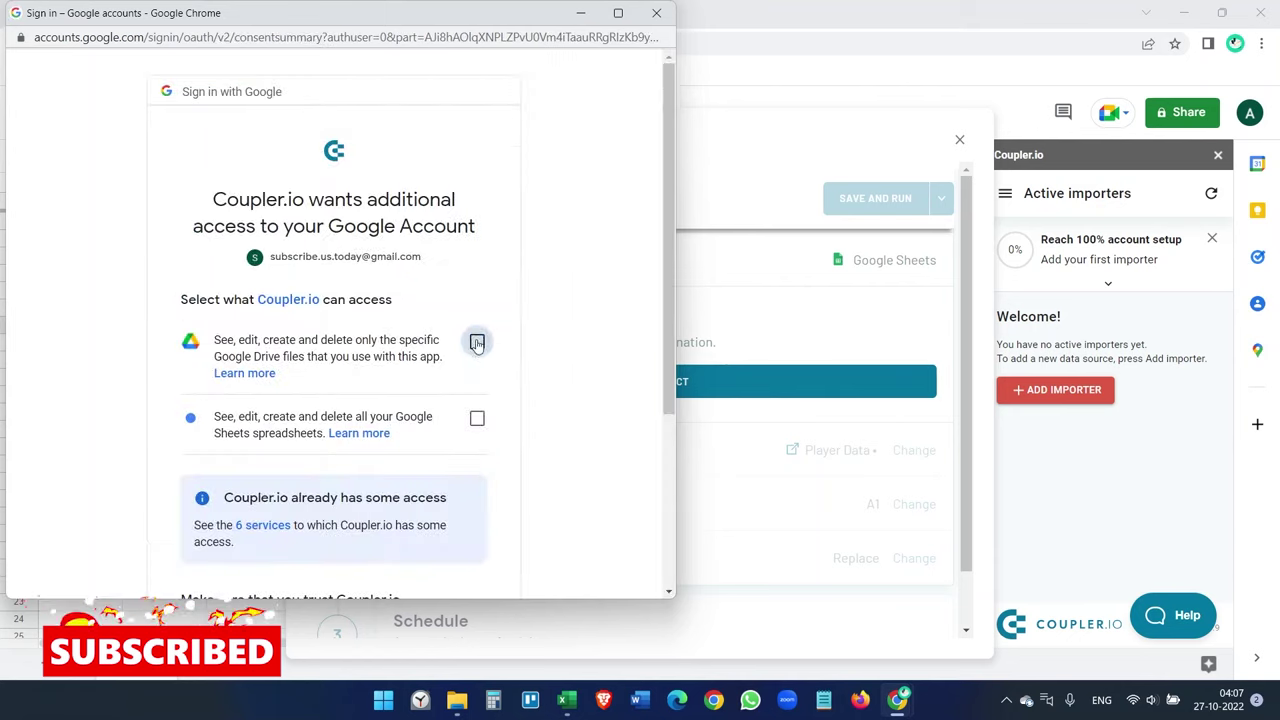
pyautogui.click(474, 417)
pyautogui.scroll(-5, 543, 400)
pyautogui.click(443, 480)
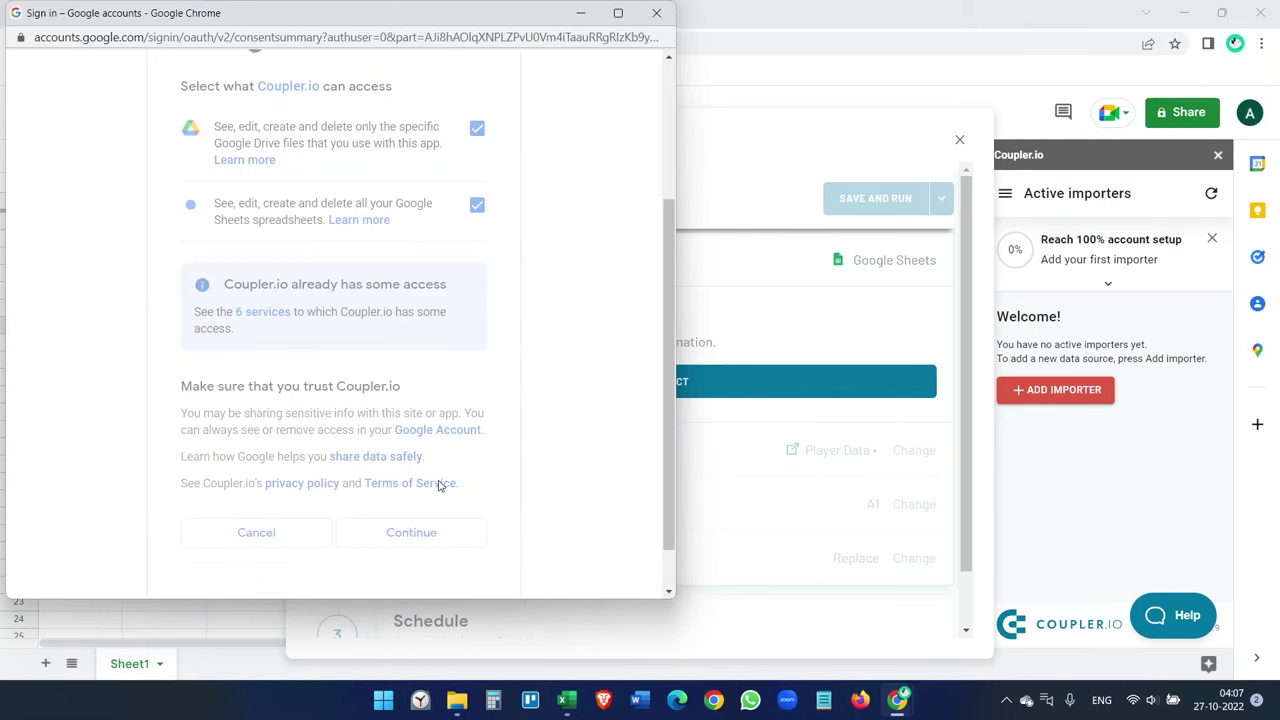
pyautogui.click(634, 420)
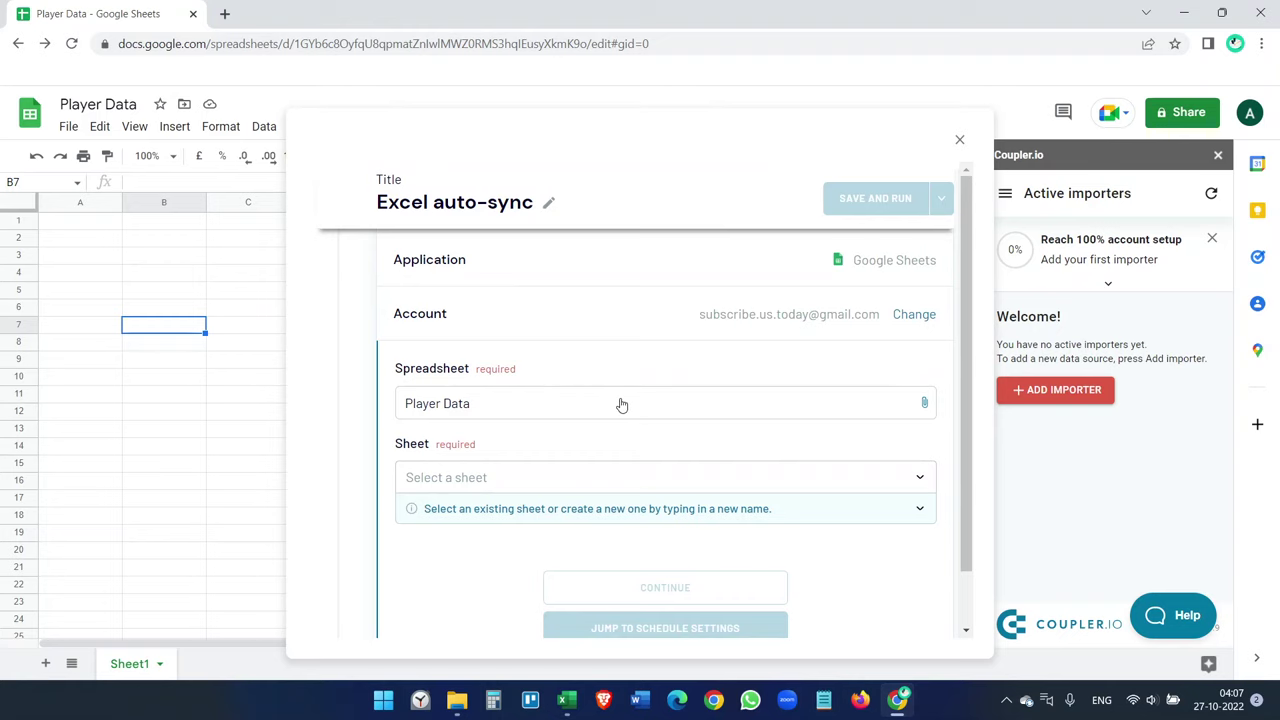
# - Set the destination to Sheet1 starting at cell A1
pyautogui.scroll(-1, 623, 403)
pyautogui.click(567, 401)
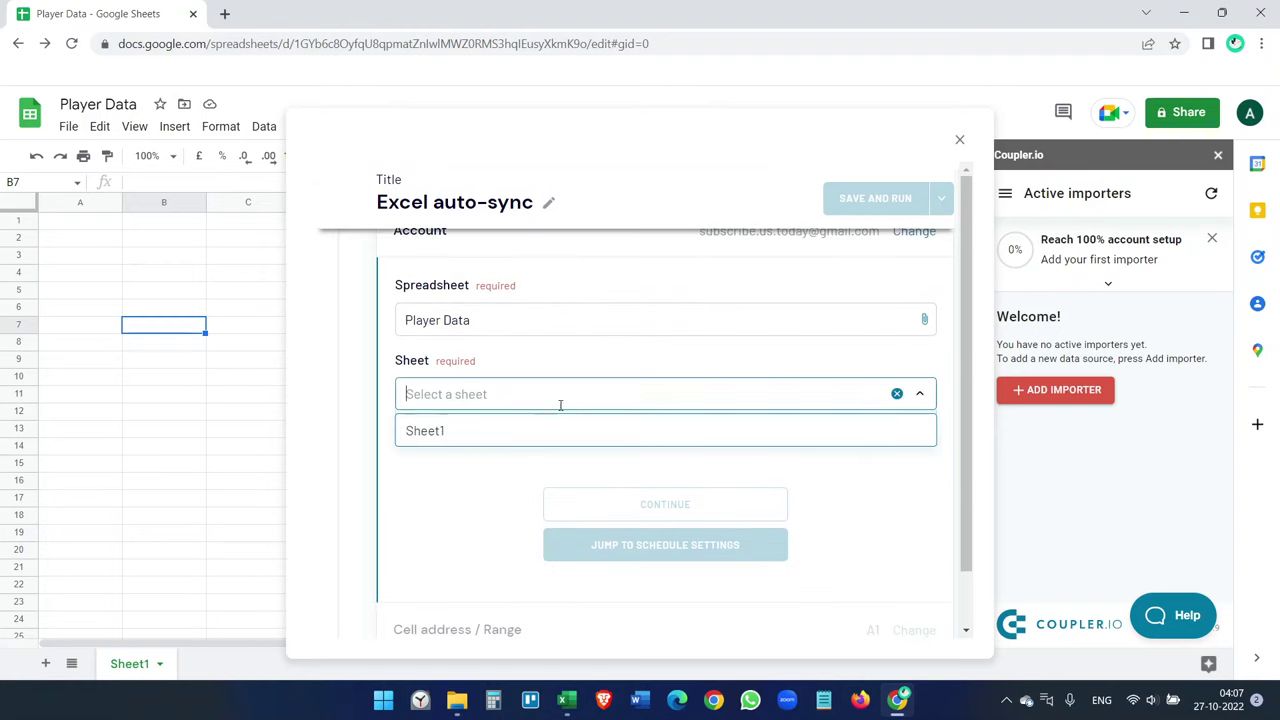
pyautogui.click(478, 437)
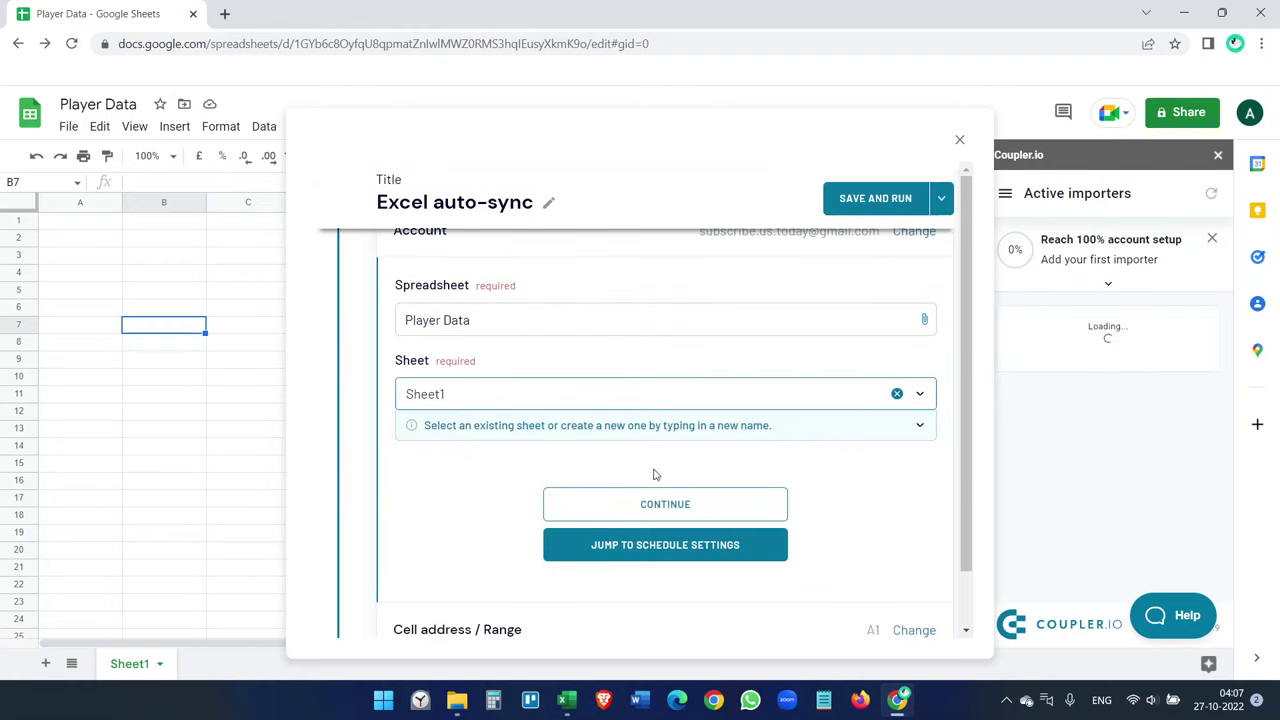
pyautogui.click(665, 514)
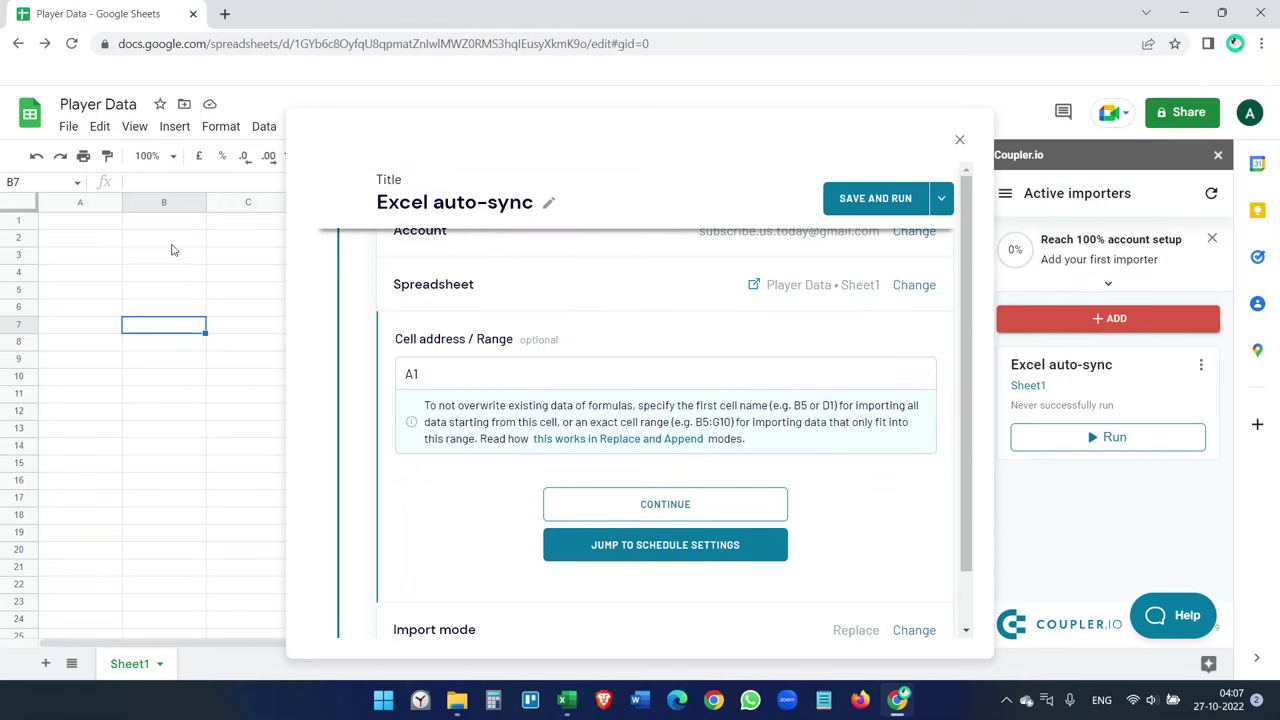
pyautogui.click(680, 505)
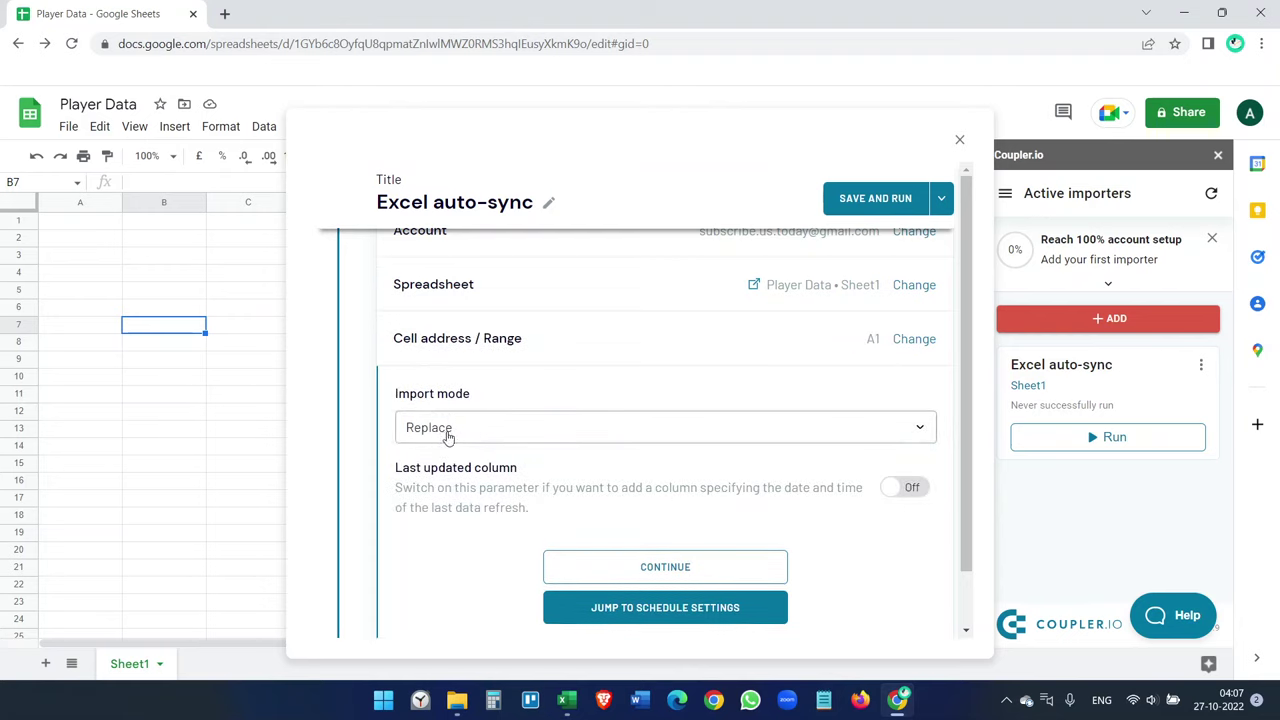
# - Keep Replace as the import mode
pyautogui.click(668, 425)
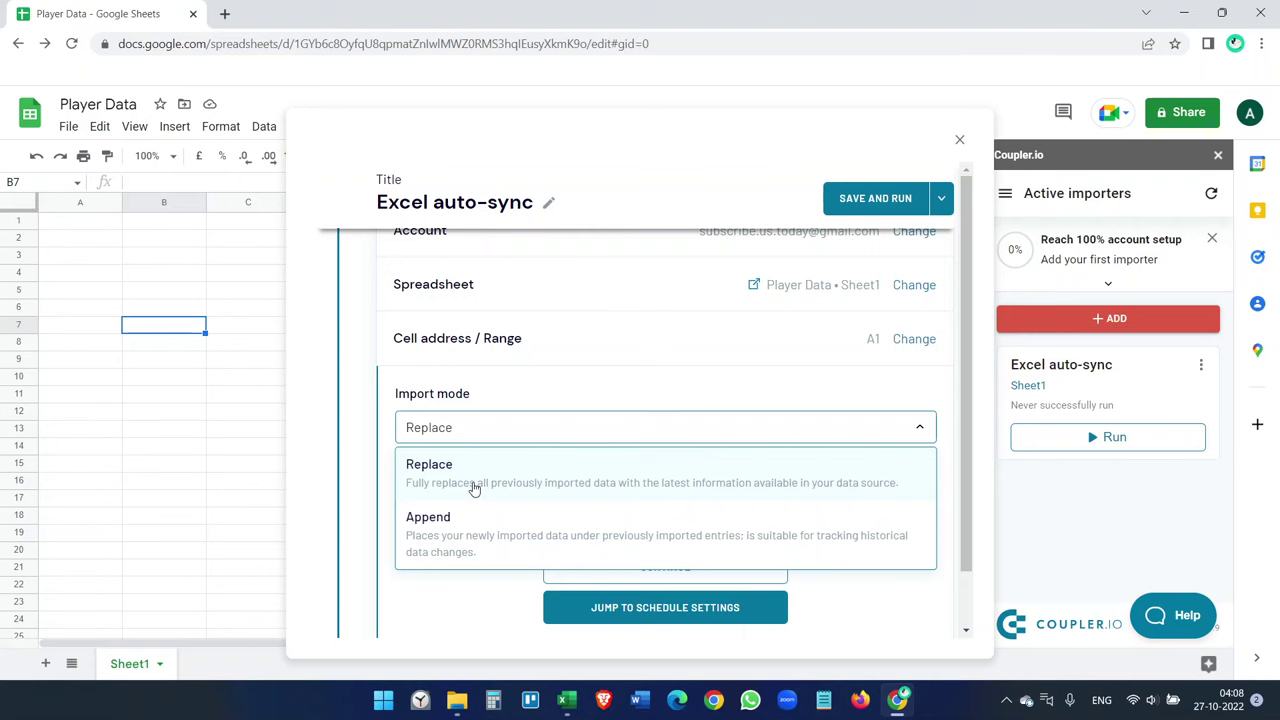
pyautogui.click(475, 488)
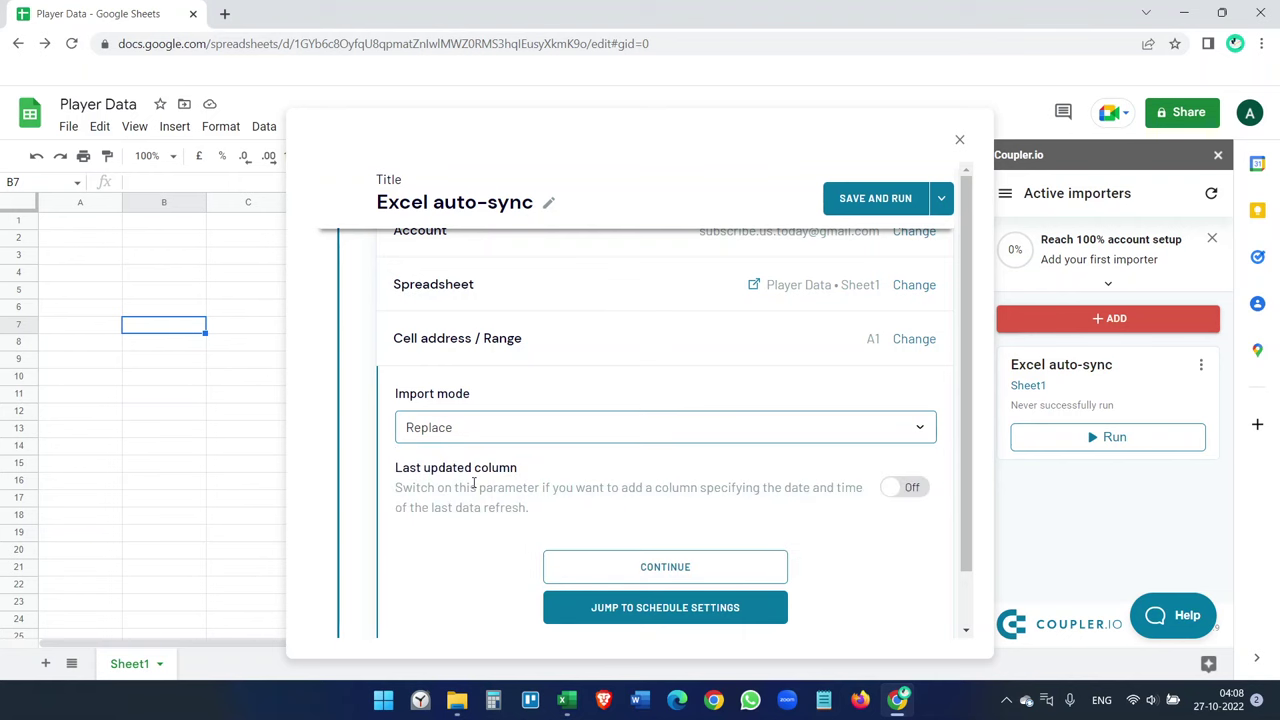
pyautogui.click(566, 700)
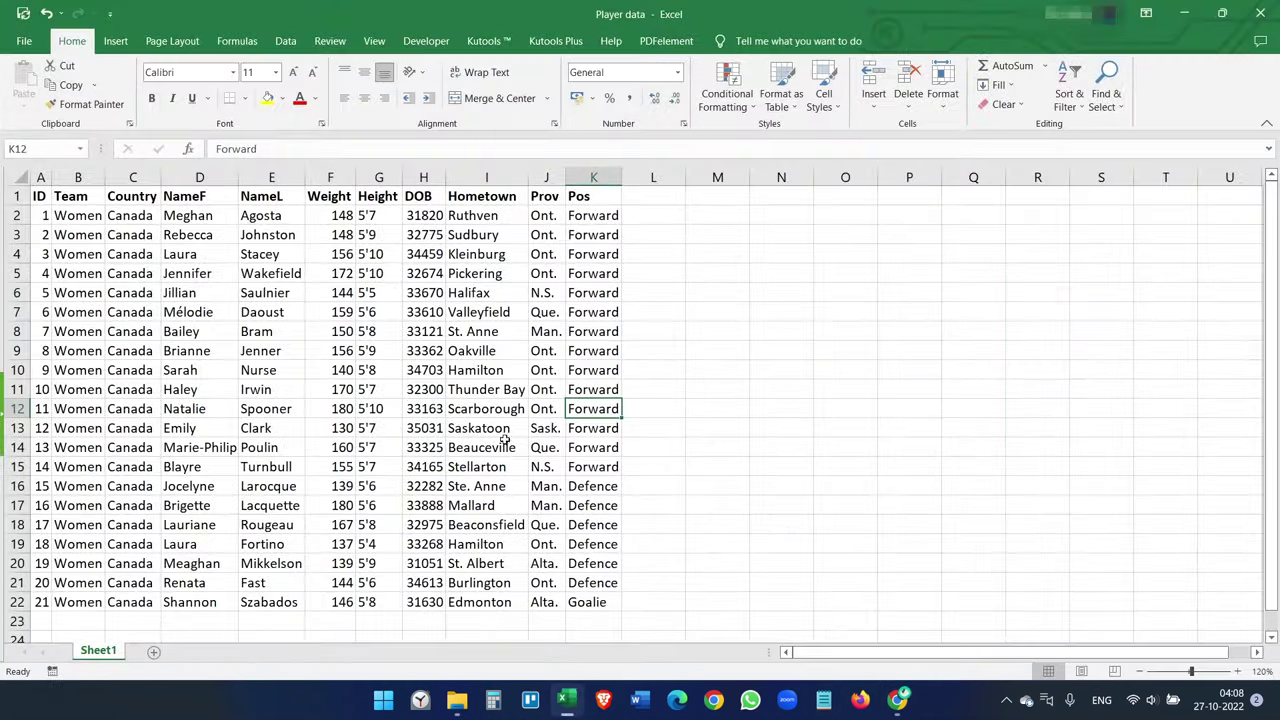
pyautogui.click(566, 700)
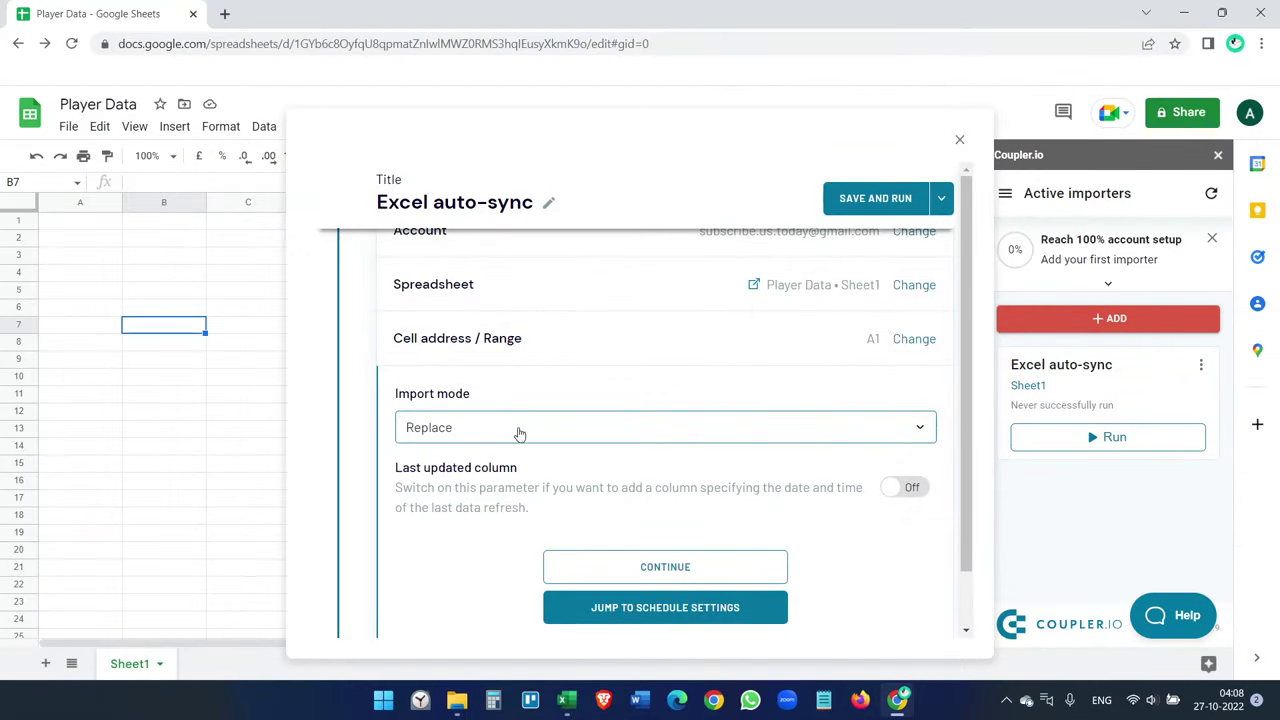
pyautogui.scroll(-1, 619, 468)
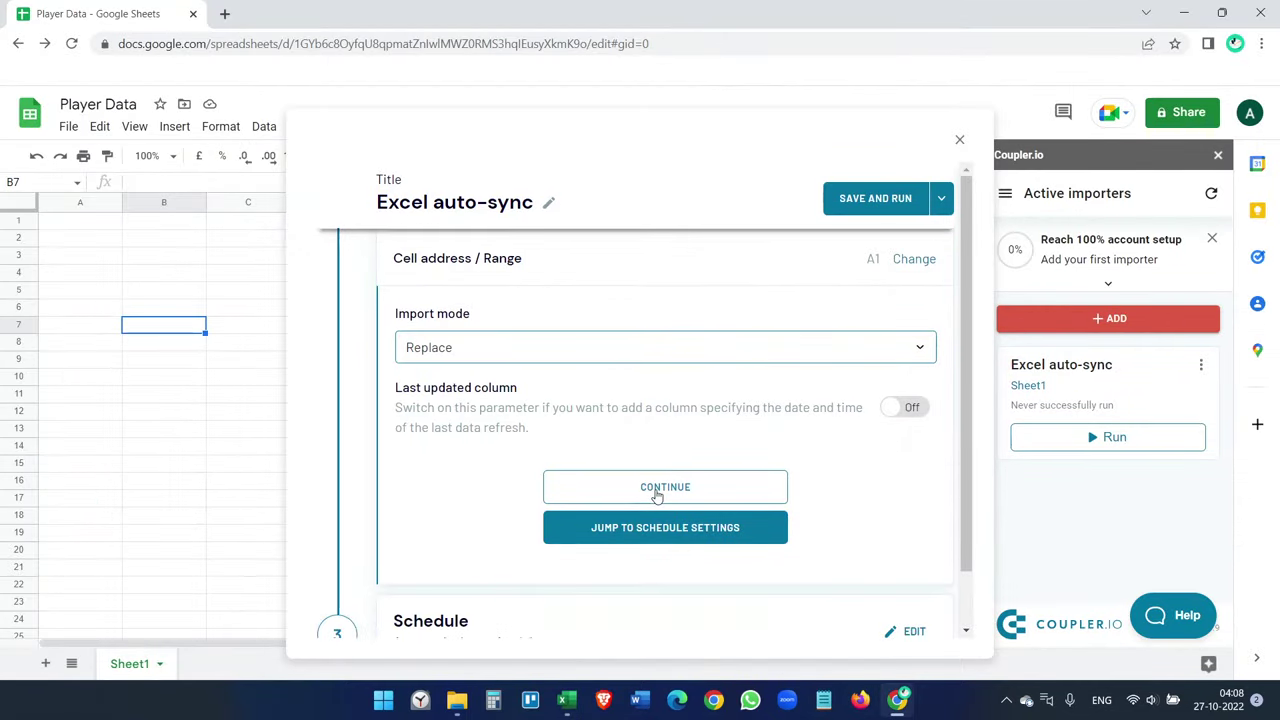
# - Turn on automatic data refresh for the importer at an every-15-minutes interval
pyautogui.click(655, 490)
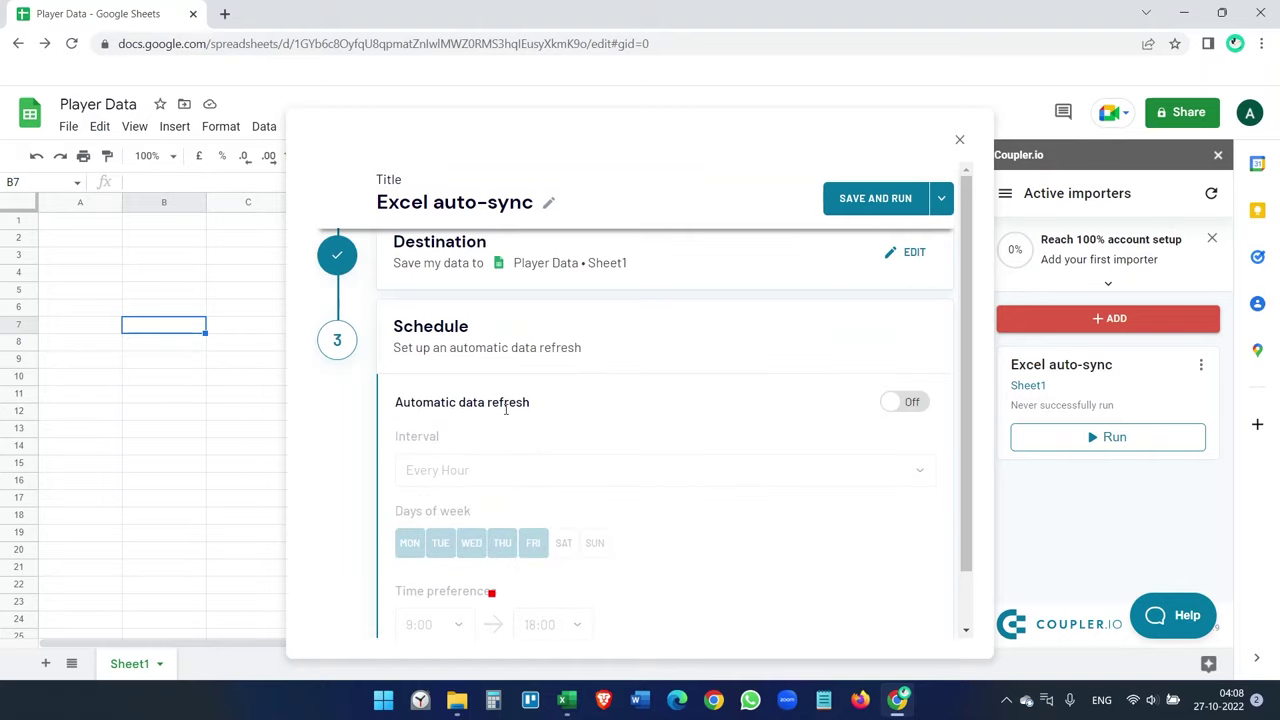
pyautogui.click(893, 402)
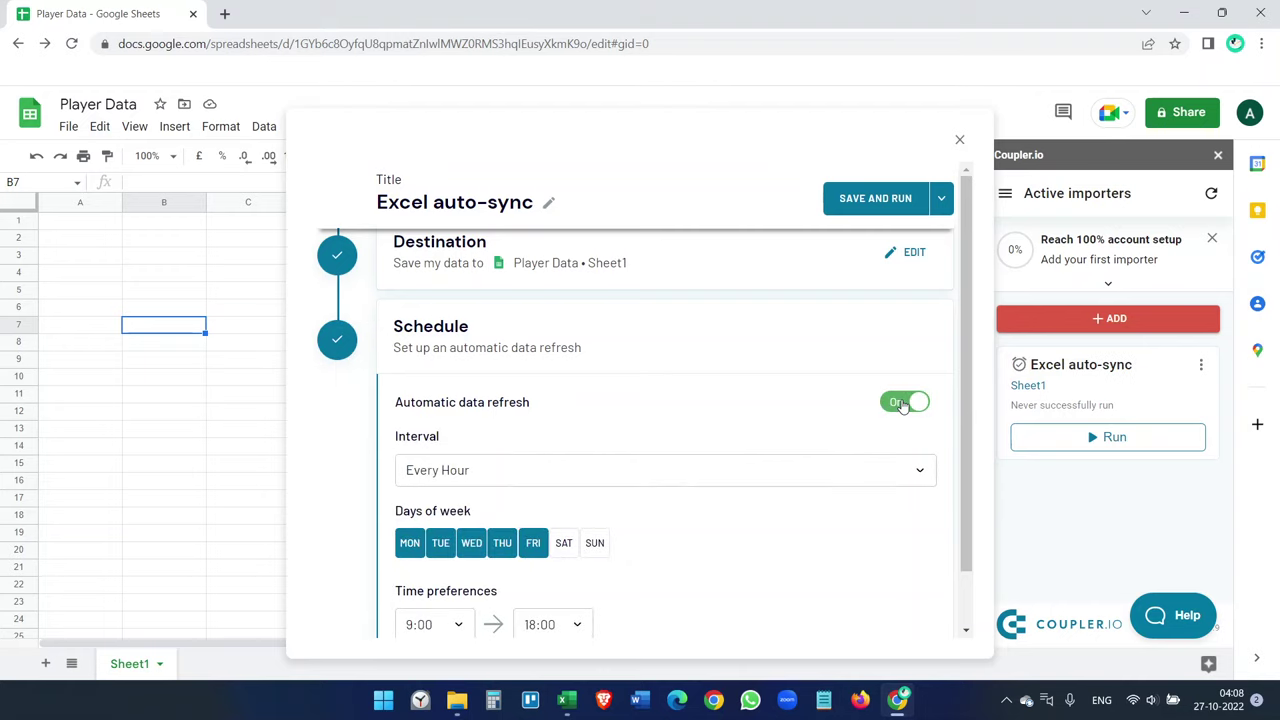
pyautogui.click(731, 472)
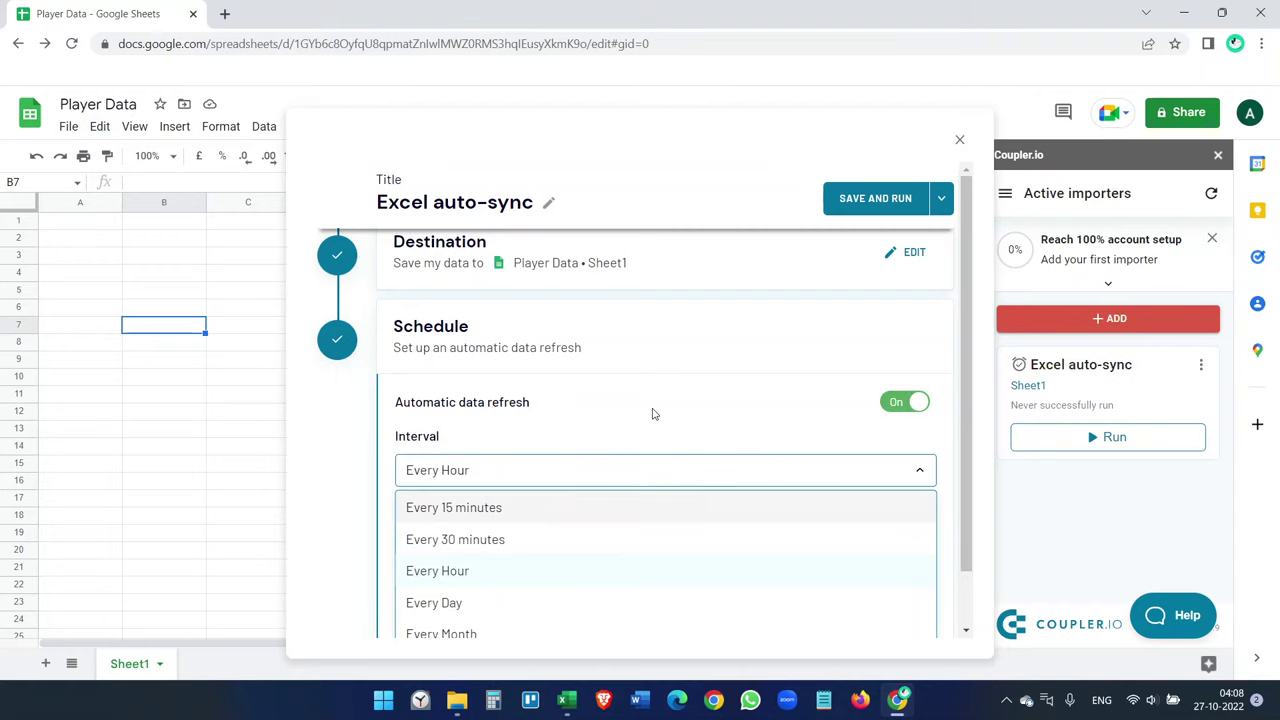
pyautogui.click(505, 516)
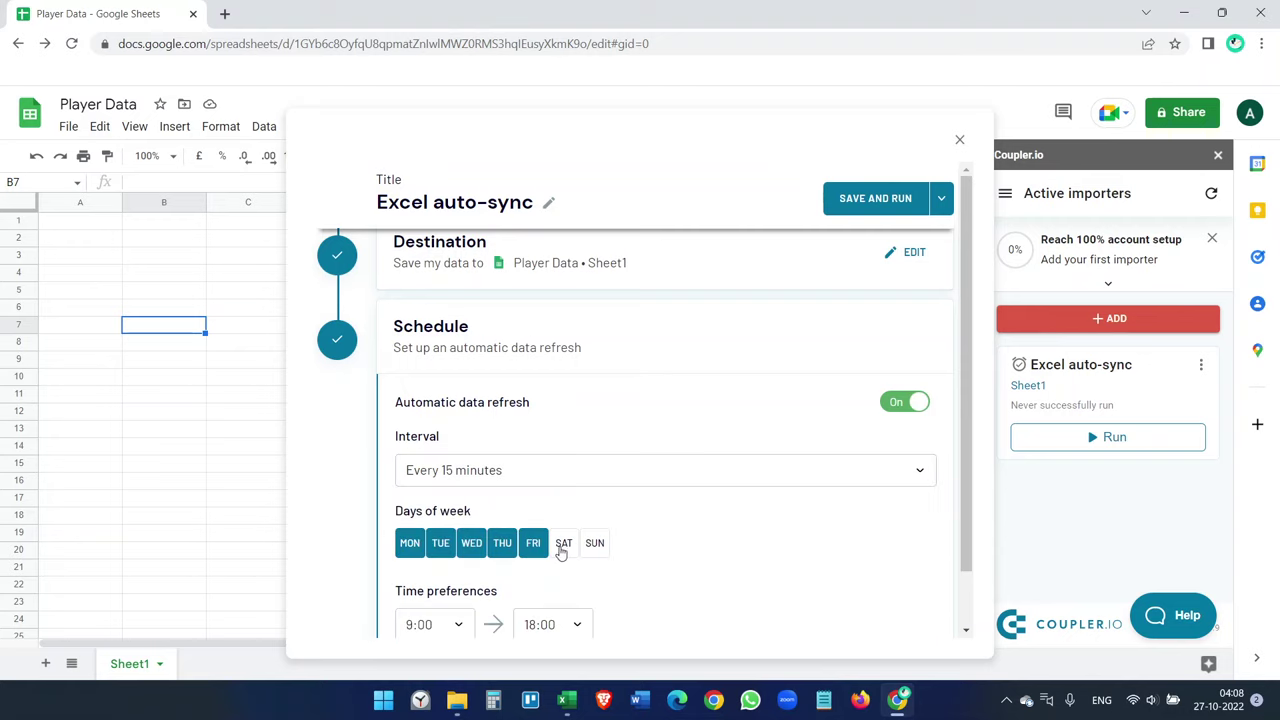
# - Add Saturday and Sunday to the refresh days and set the window from 0:00 to 23:00
pyautogui.click(563, 543)
pyautogui.click(595, 543)
pyautogui.scroll(-2, 640, 535)
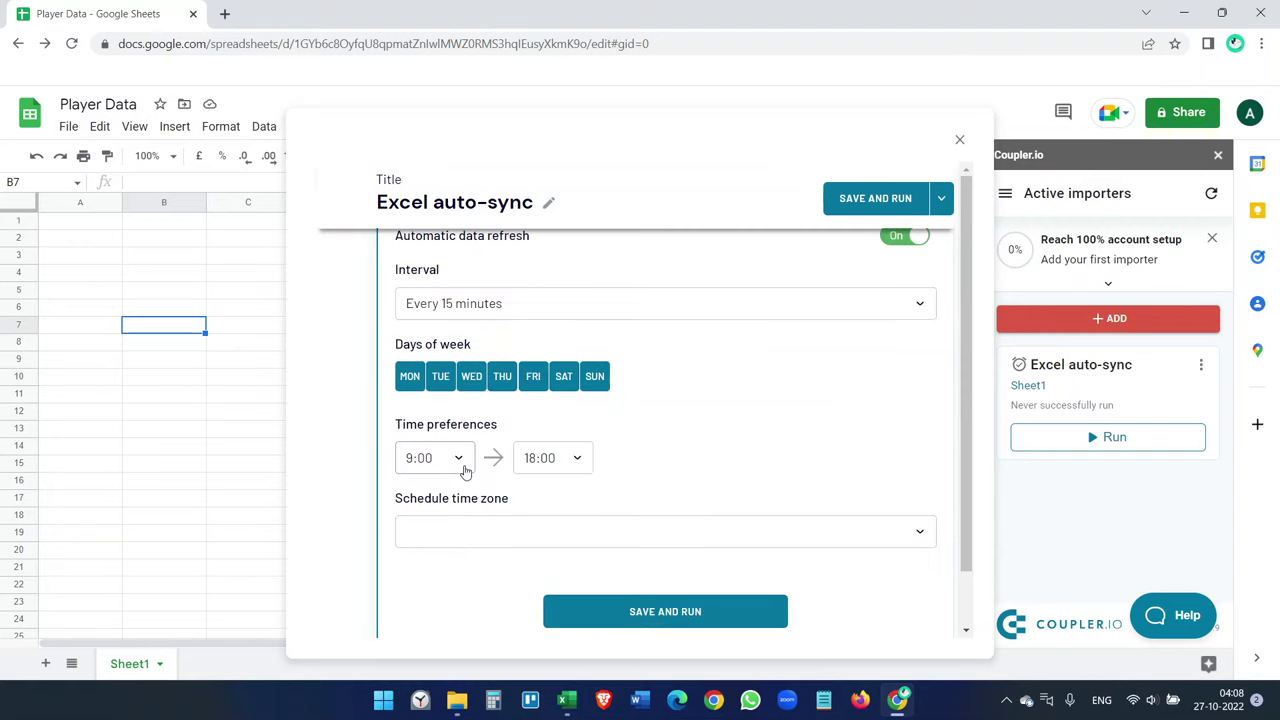
pyautogui.click(464, 468)
pyautogui.scroll(3, 447, 378)
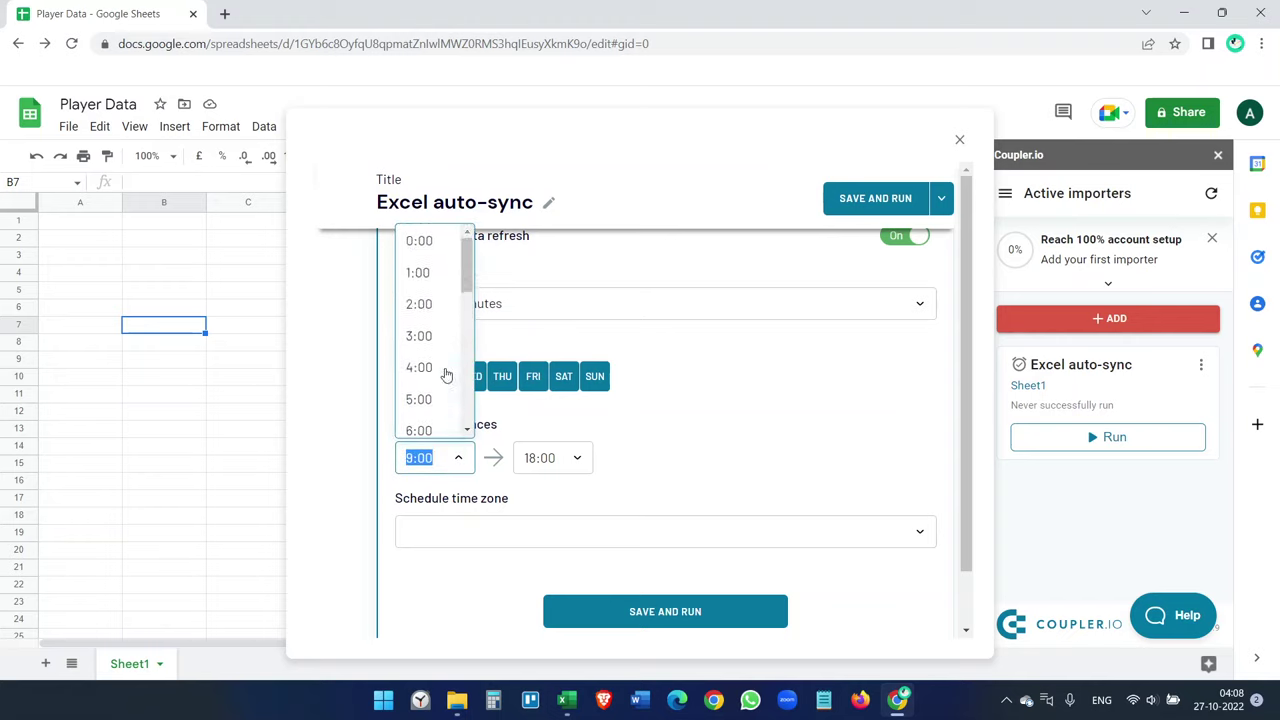
pyautogui.click(420, 242)
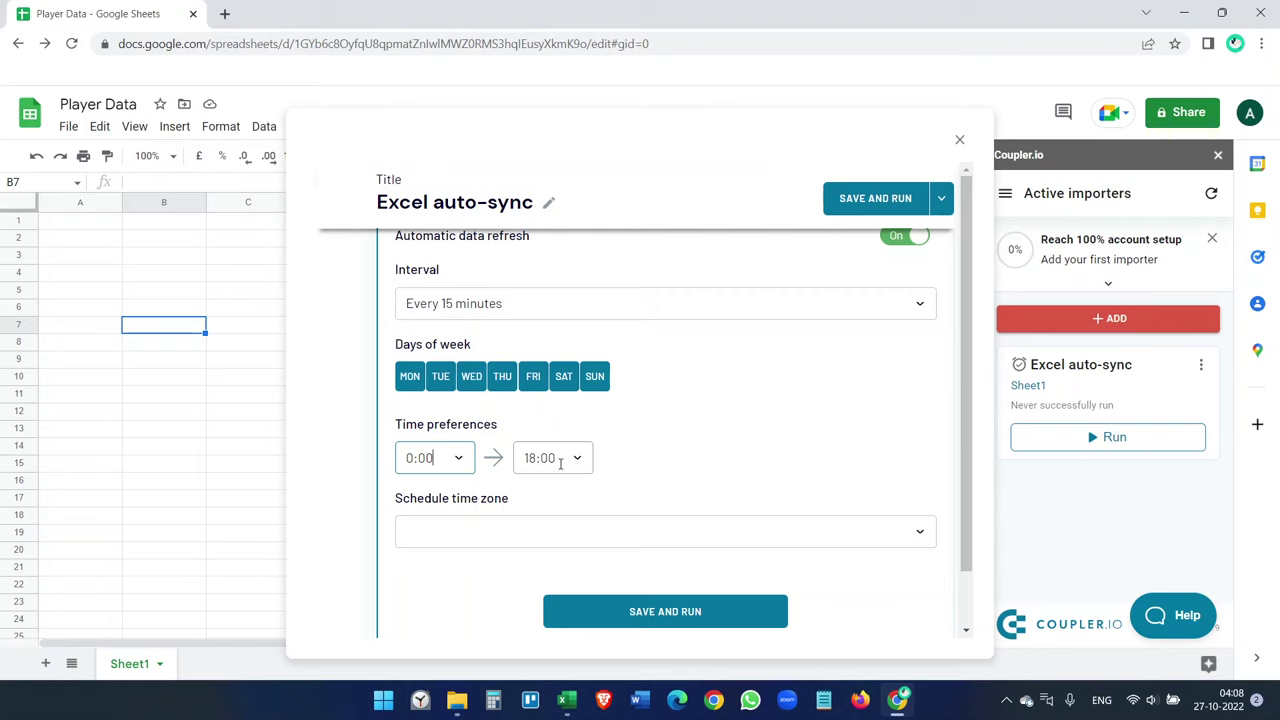
pyautogui.click(560, 462)
pyautogui.scroll(-1, 580, 354)
pyautogui.scroll(1, 557, 403)
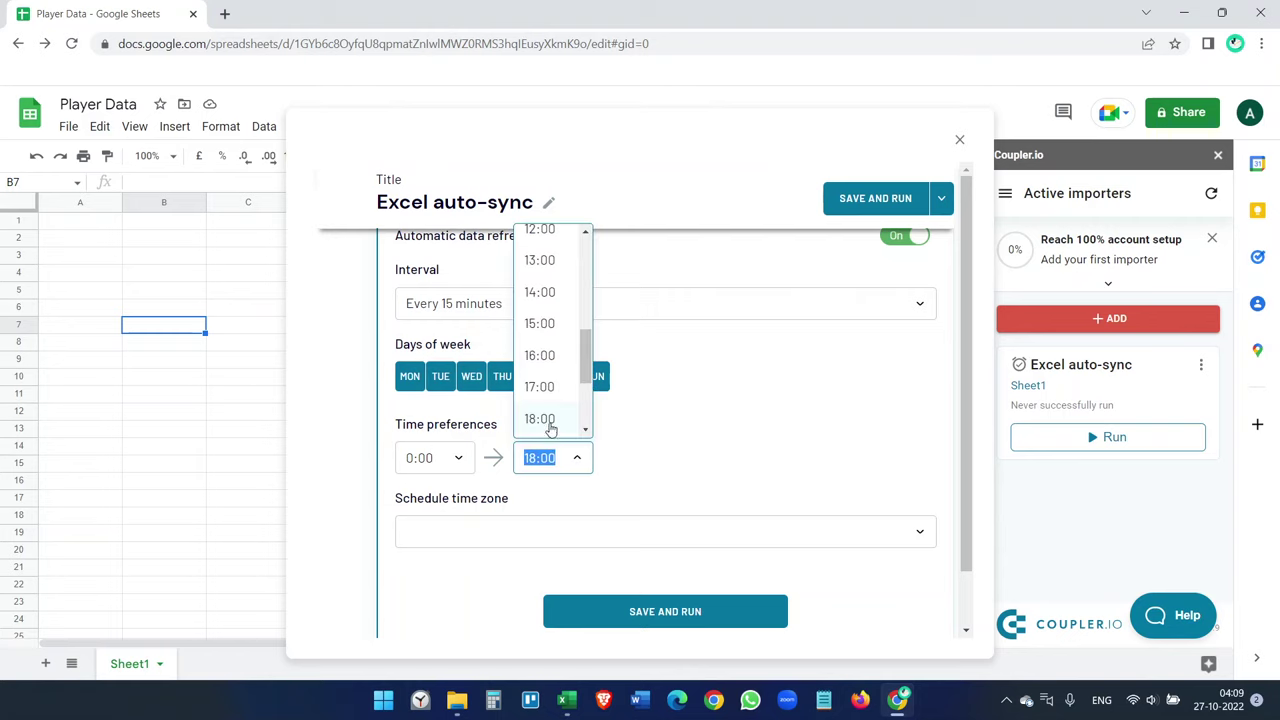
pyautogui.scroll(-2, 550, 428)
pyautogui.click(558, 423)
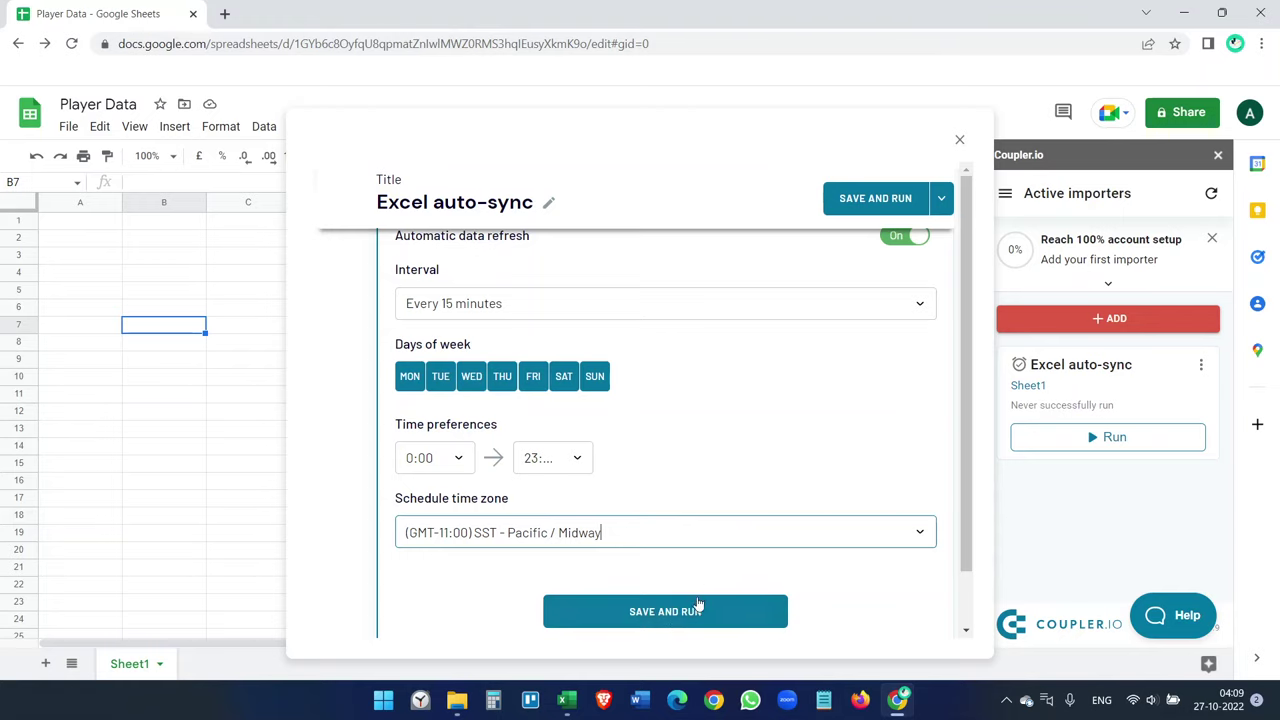
# - Save the schedule and run the importer, then glance at the Excel workbook and return
pyautogui.click(690, 615)
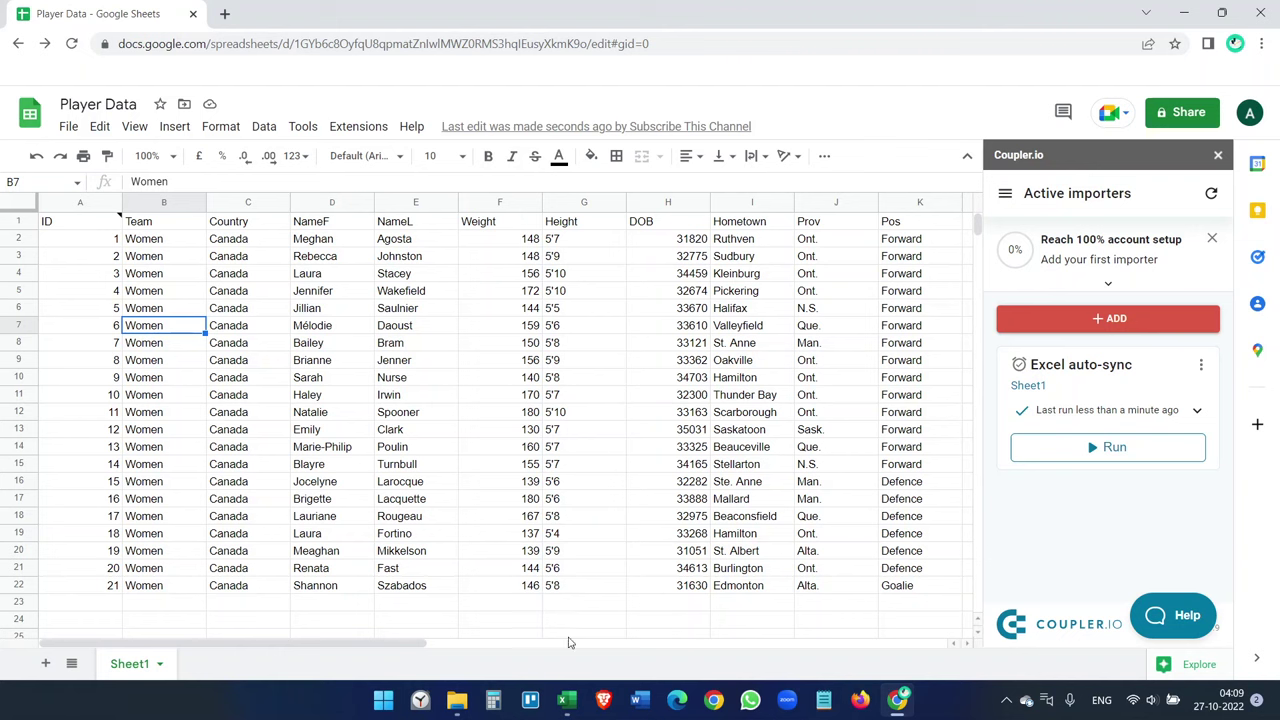
pyautogui.click(566, 700)
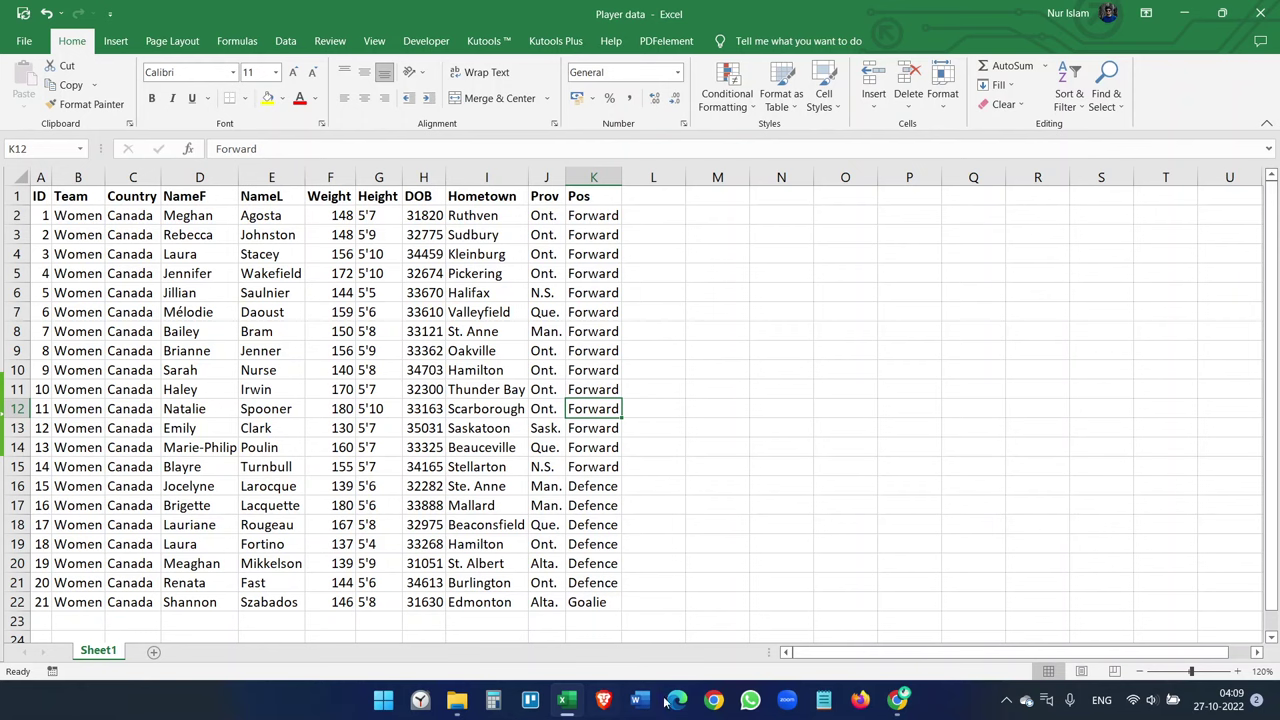
pyautogui.click(900, 703)
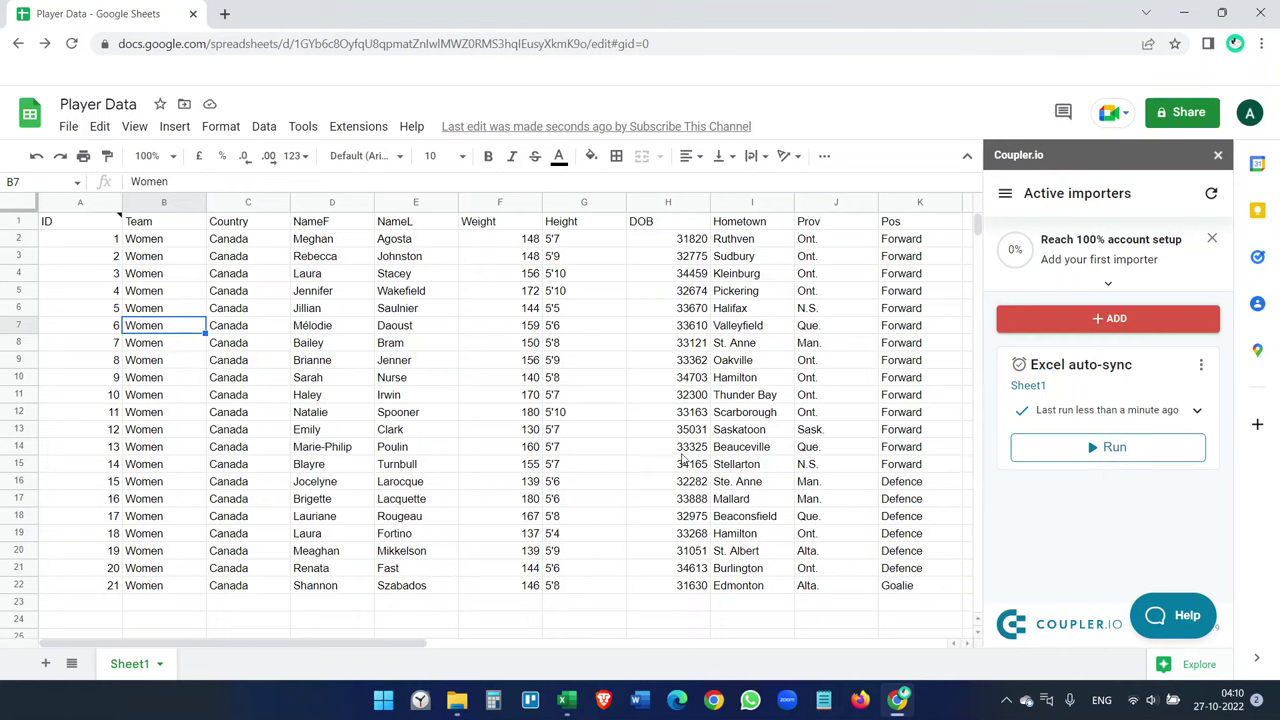
# - In Excel, start row 23 with ID 22, Men, USA, Test, Test
pyautogui.click(566, 700)
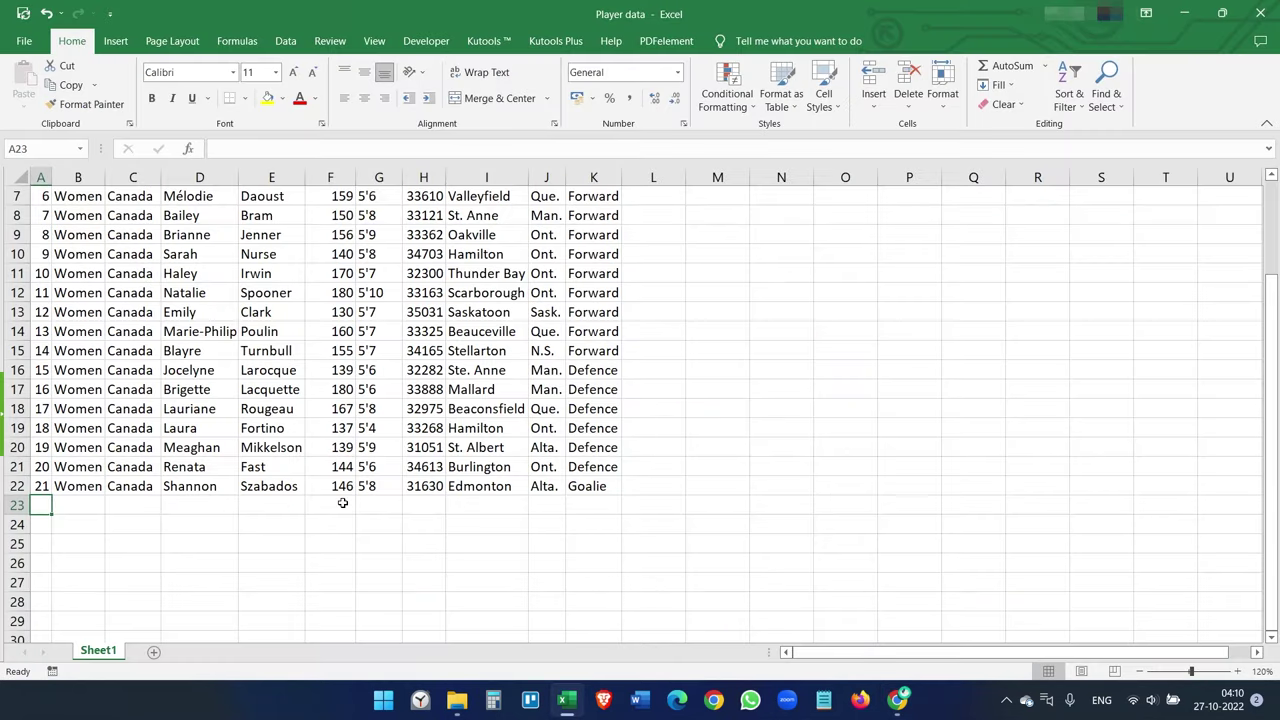
pyautogui.write('22')
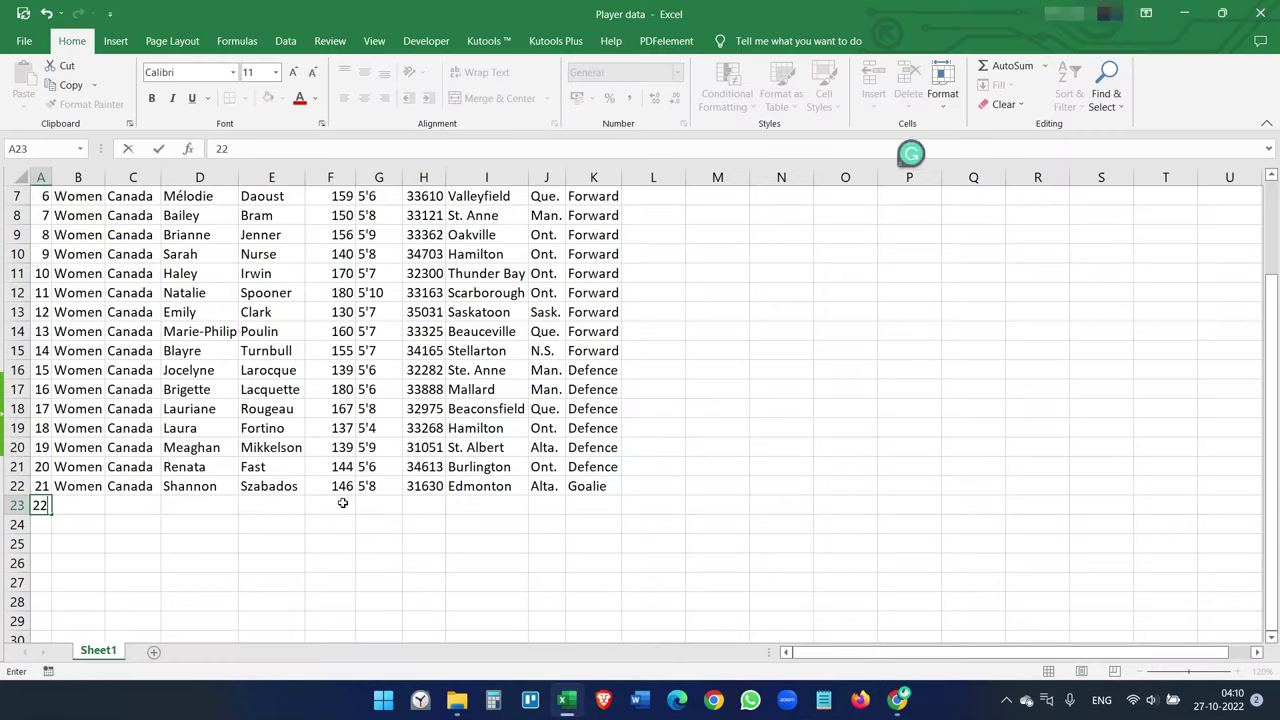
pyautogui.press('Tab')
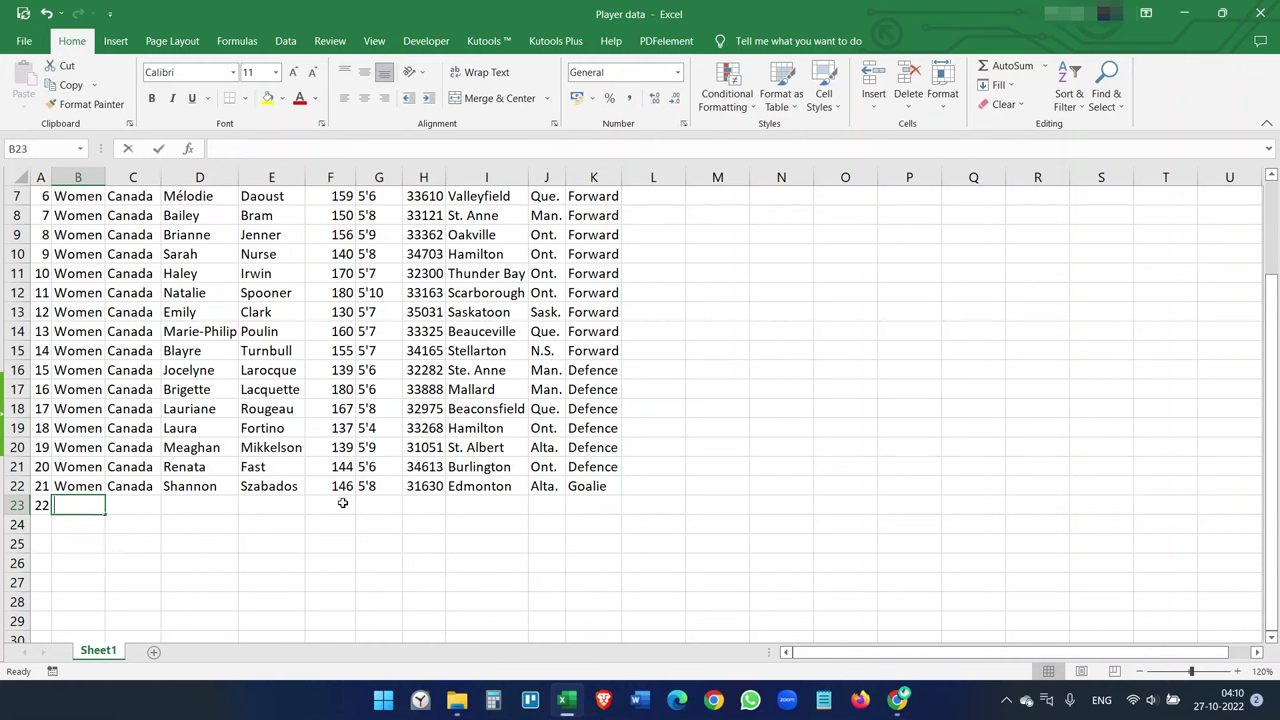
pyautogui.write('Men')
pyautogui.press('Tab')
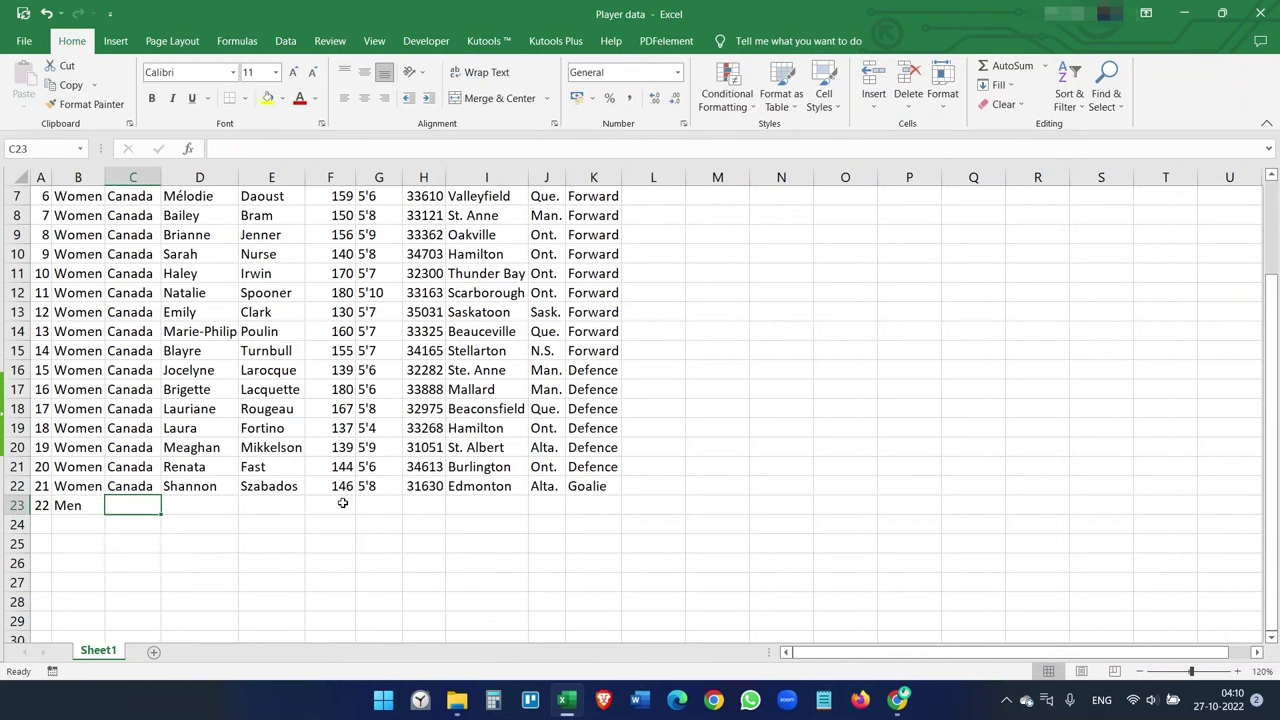
pyautogui.write('USA')
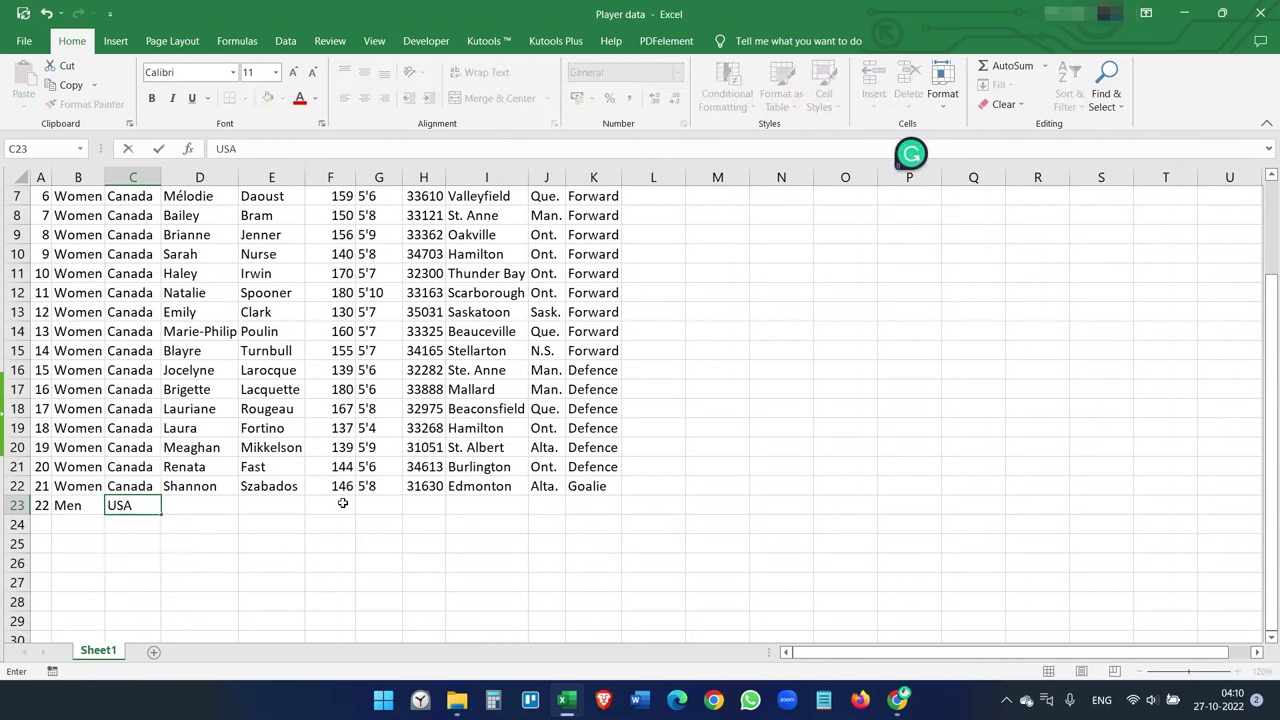
pyautogui.press('Tab')
pyautogui.write('Test')
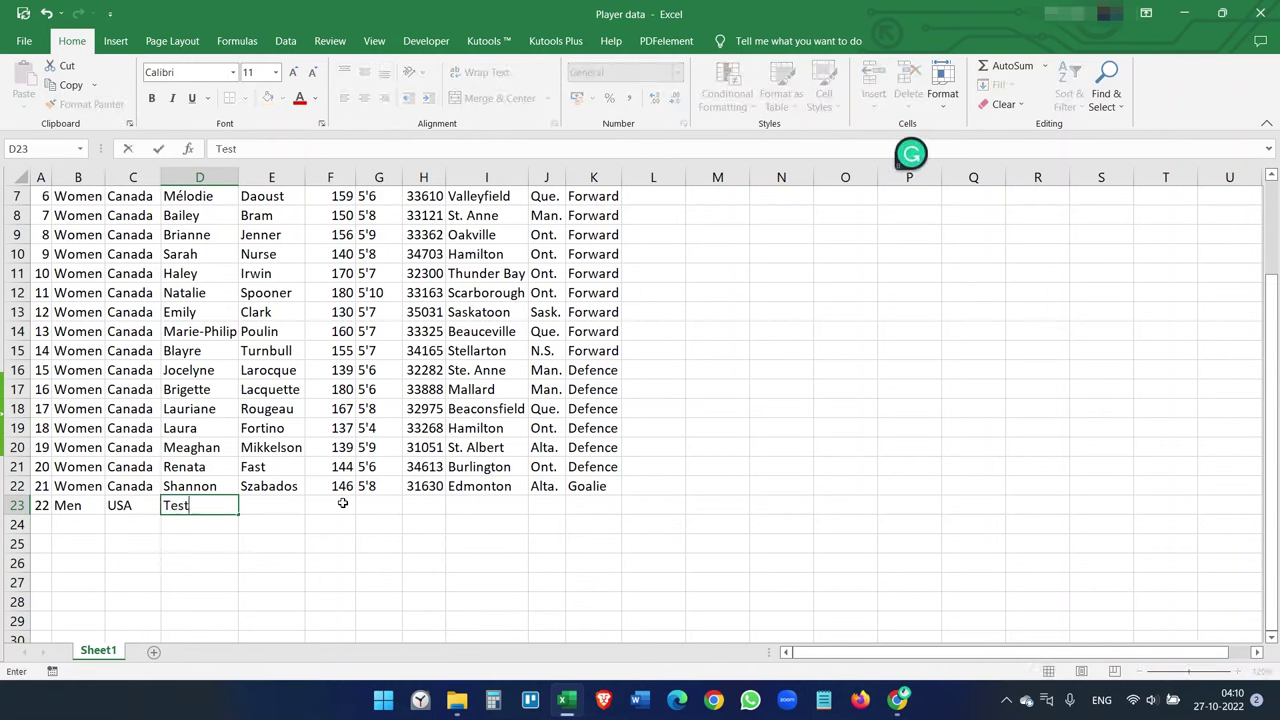
pyautogui.press('Tab')
pyautogui.write('Test')
pyautogui.press('Tab')
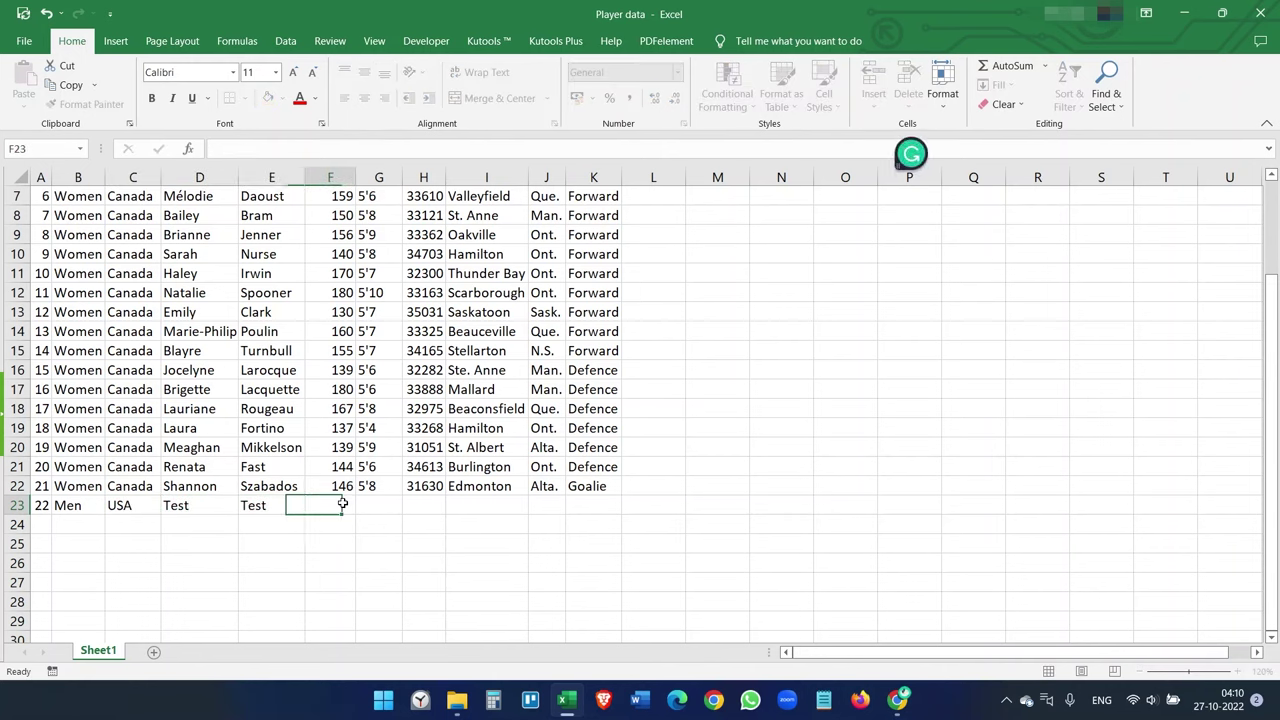
# - Finish row 23 with 150, 6, 31640, Test, Los and Forward
pyautogui.write('150')
pyautogui.press('Tab')
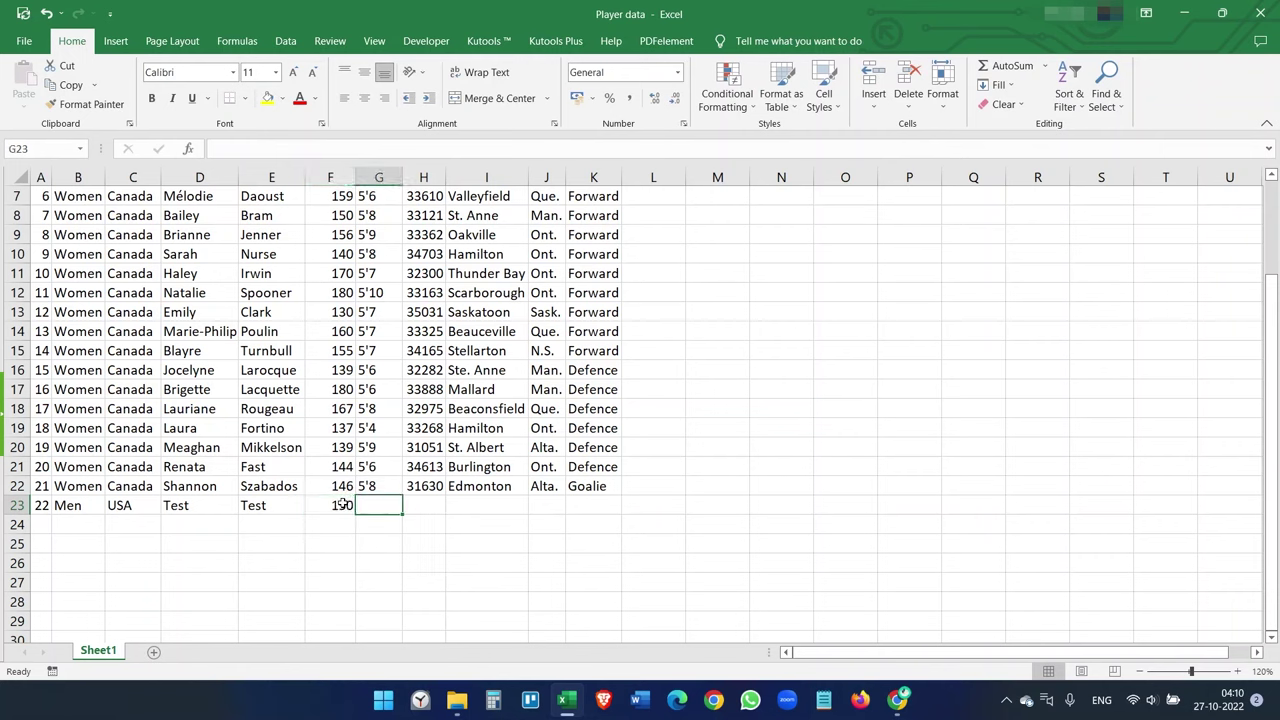
pyautogui.write('6')
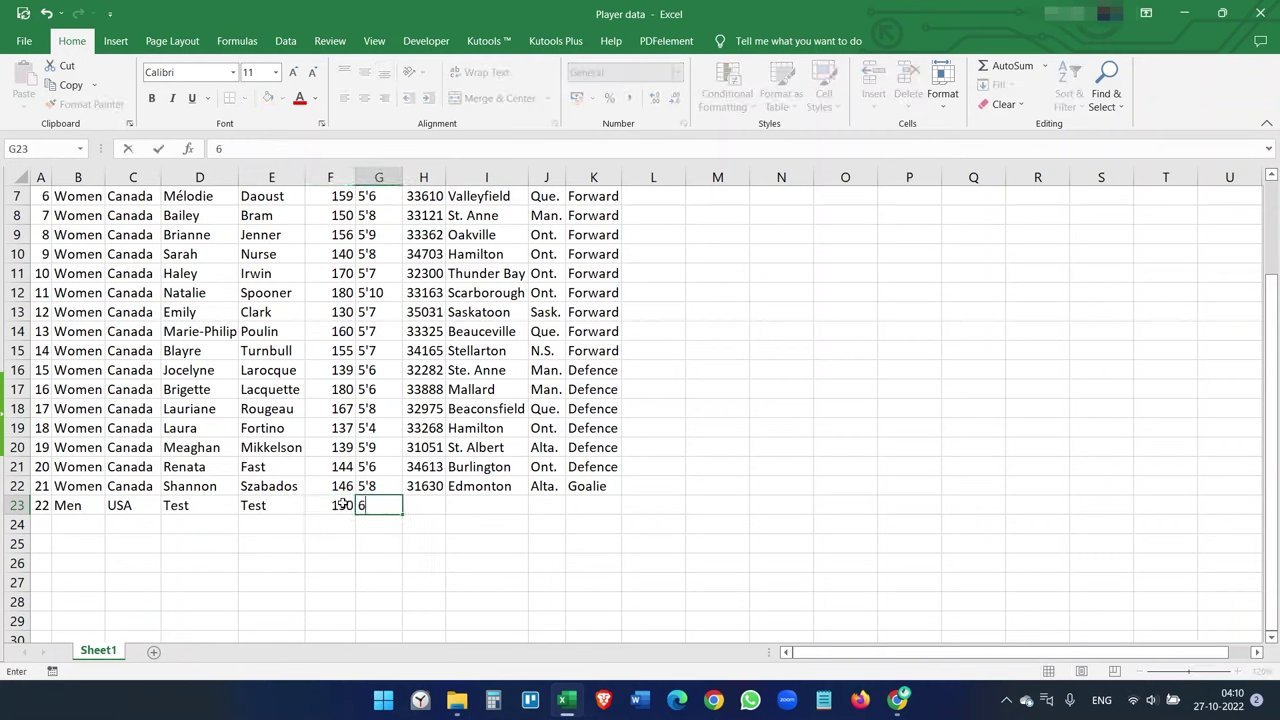
pyautogui.press('Tab')
pyautogui.write('3')
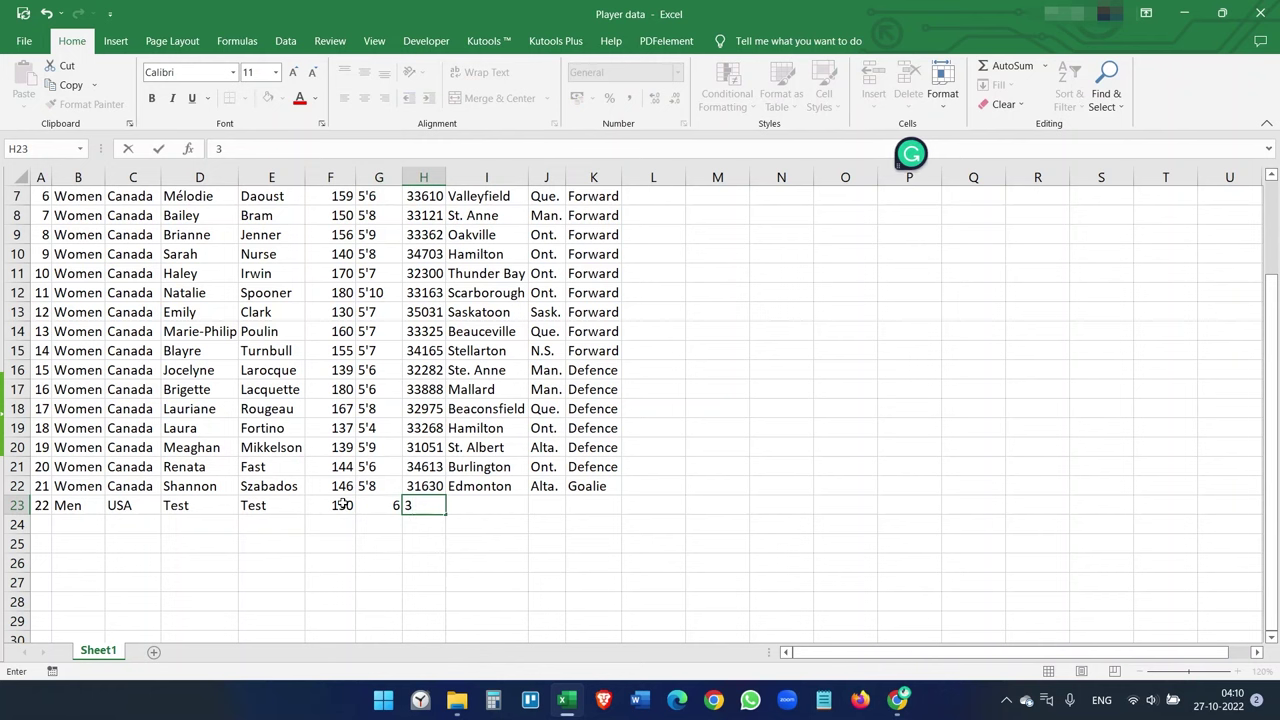
pyautogui.write('1640')
pyautogui.press('Tab')
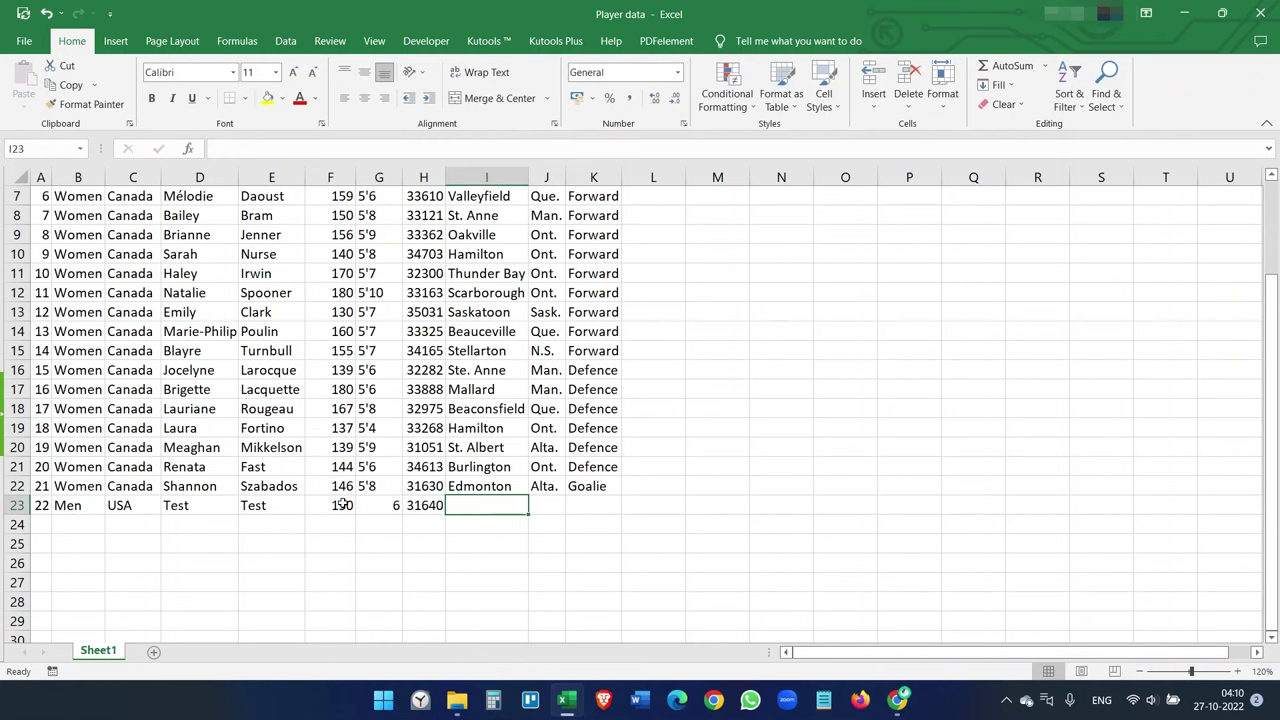
pyautogui.write('Test')
pyautogui.press('Tab')
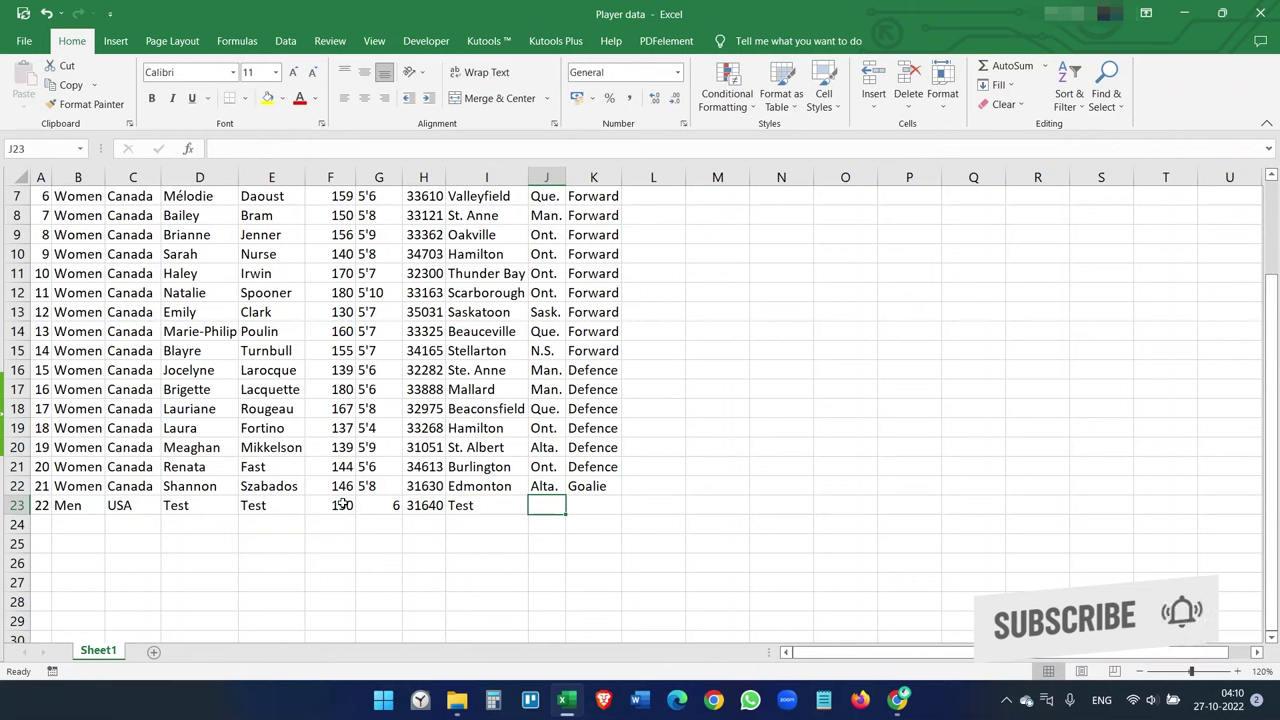
pyautogui.write('Los')
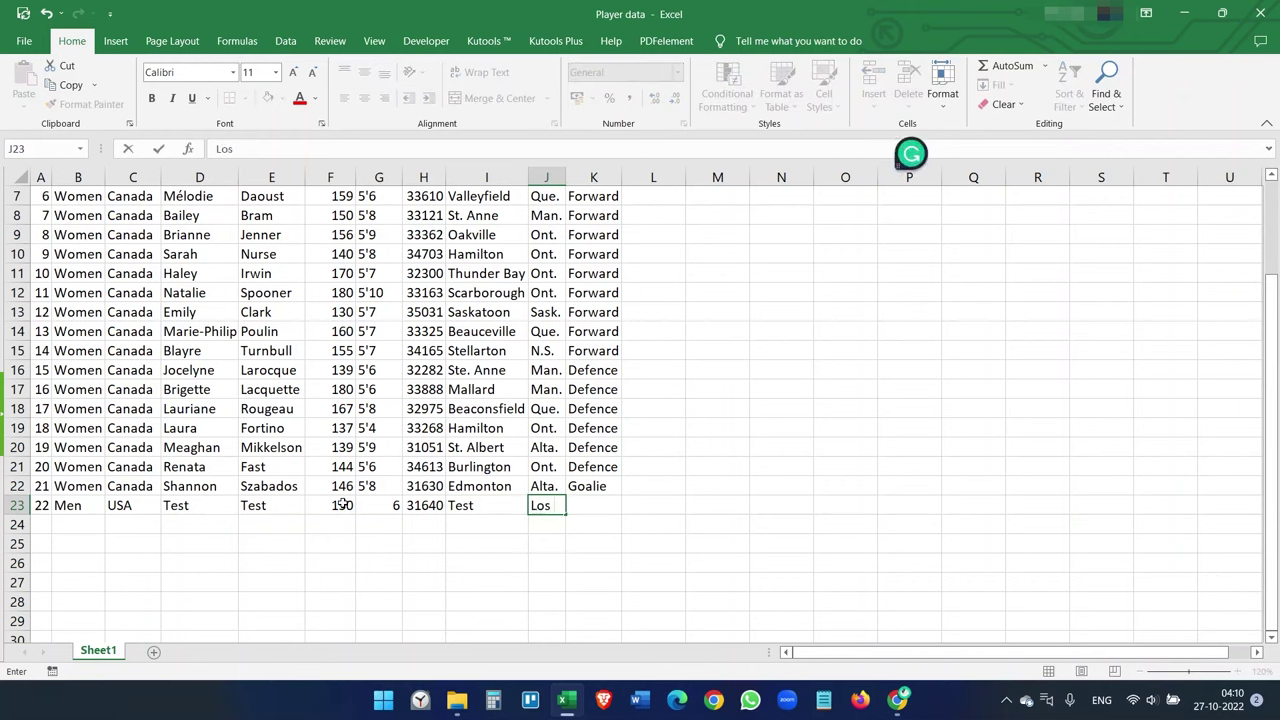
pyautogui.press('Tab')
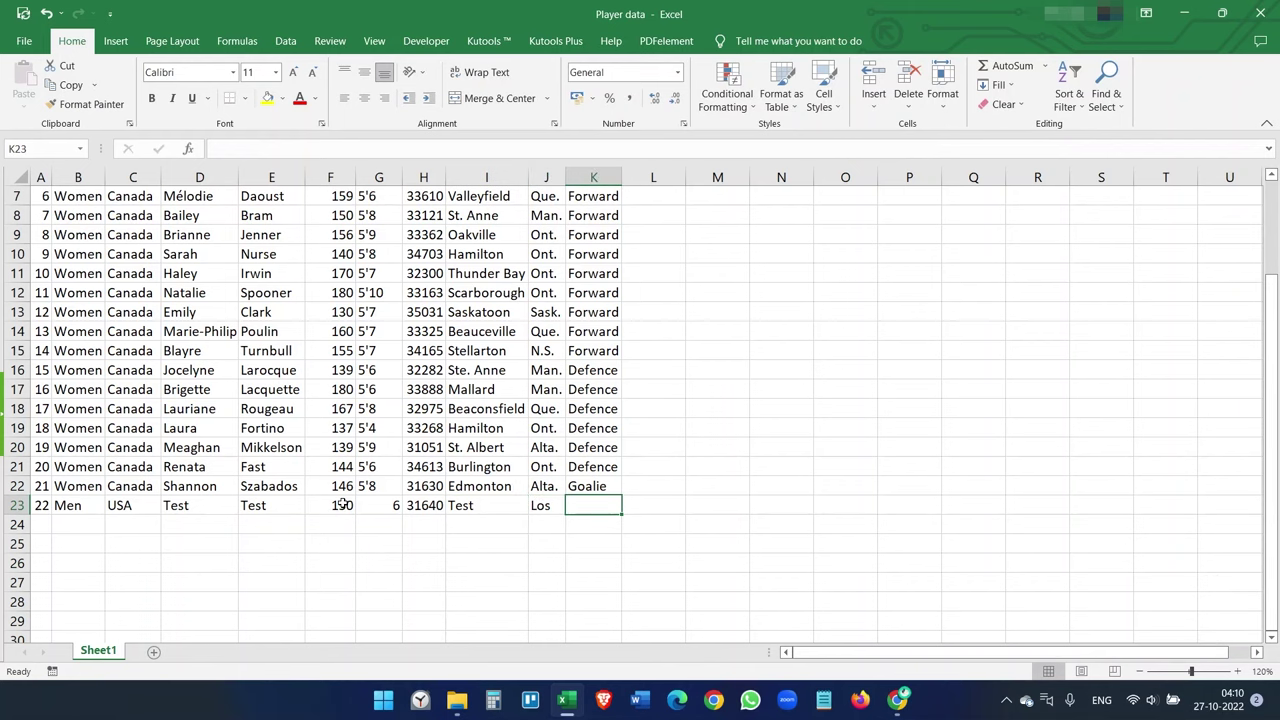
pyautogui.write('Forward')
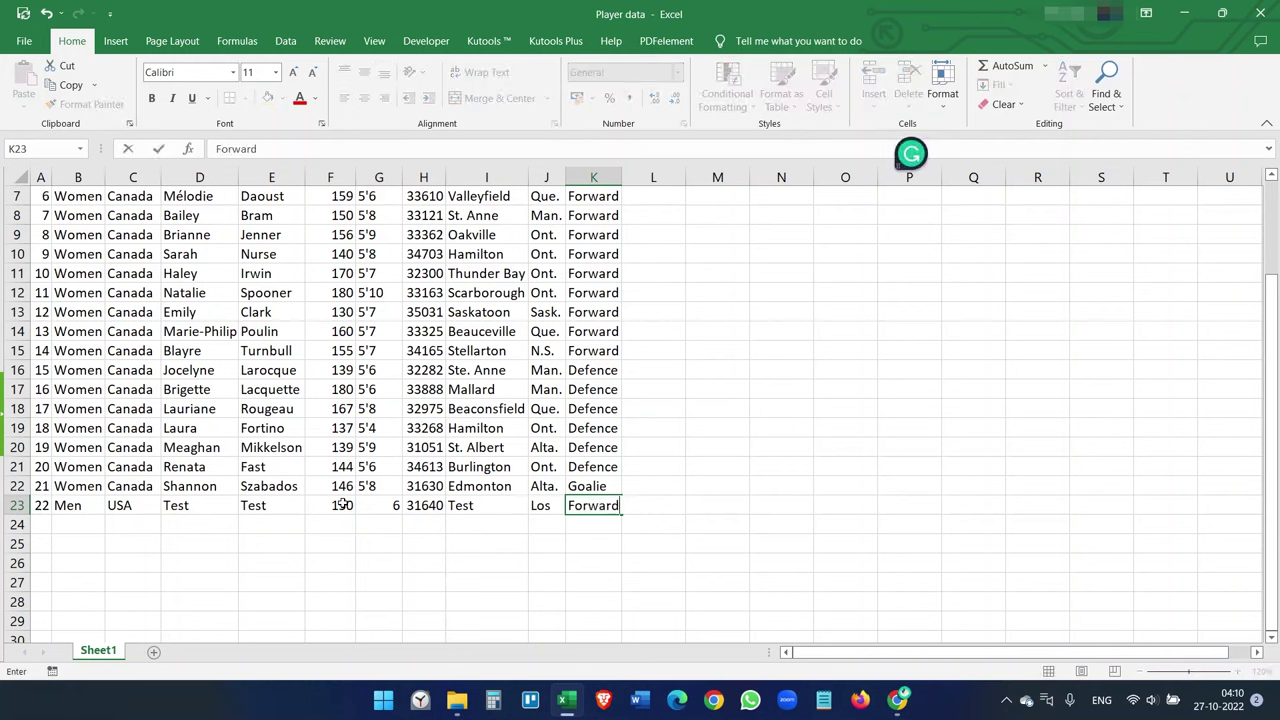
pyautogui.click(677, 424)
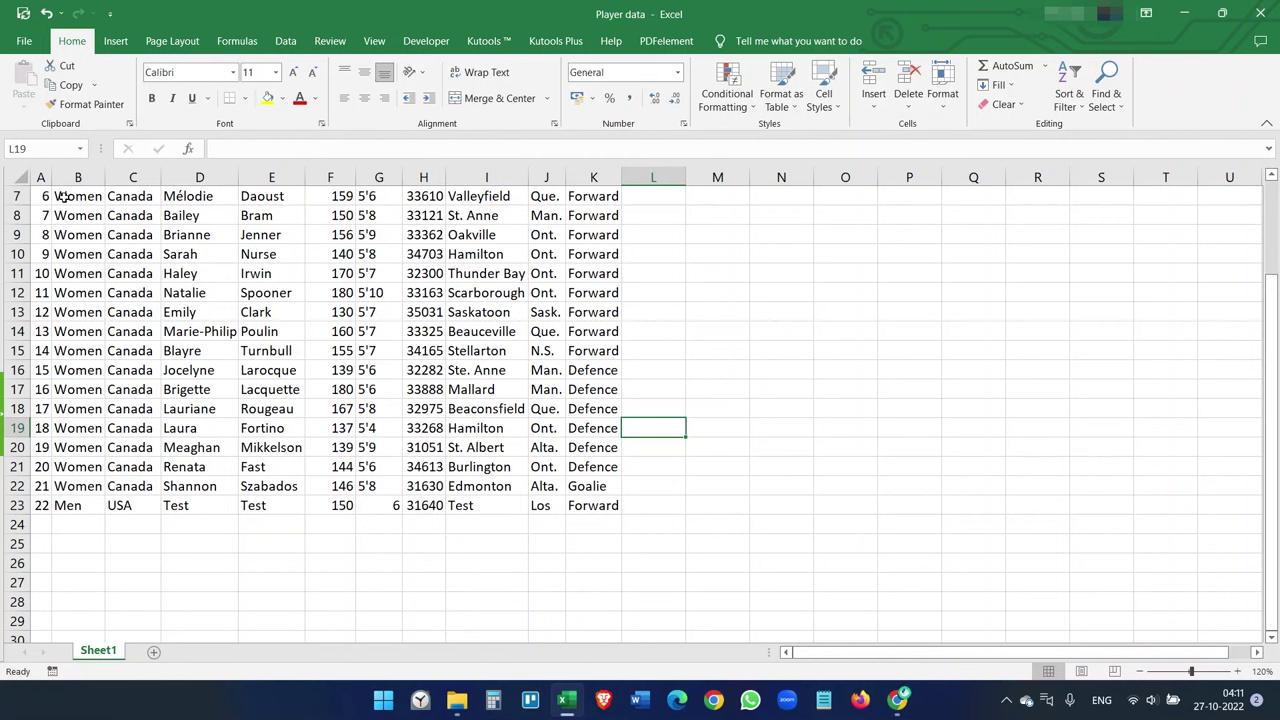
# - Rerun the Excel auto-sync importer in Chrome and check that row 23 shows player 22
pyautogui.click(897, 702)
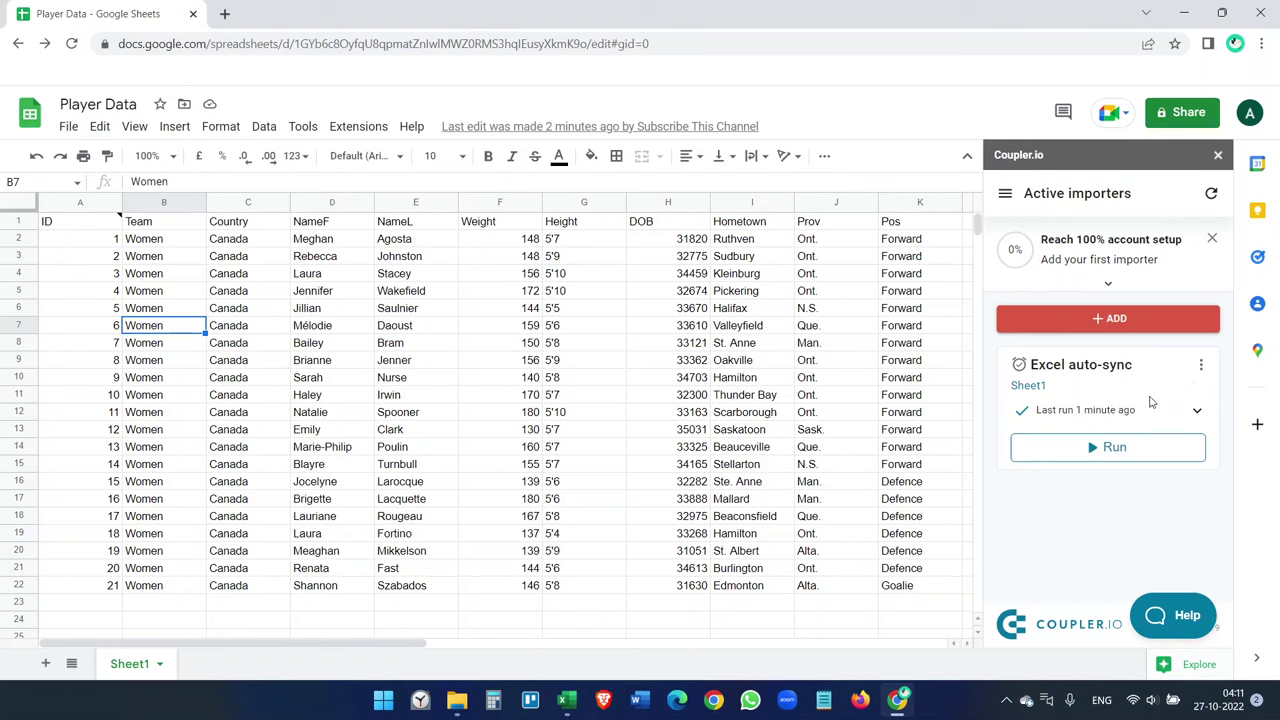
pyautogui.click(1135, 450)
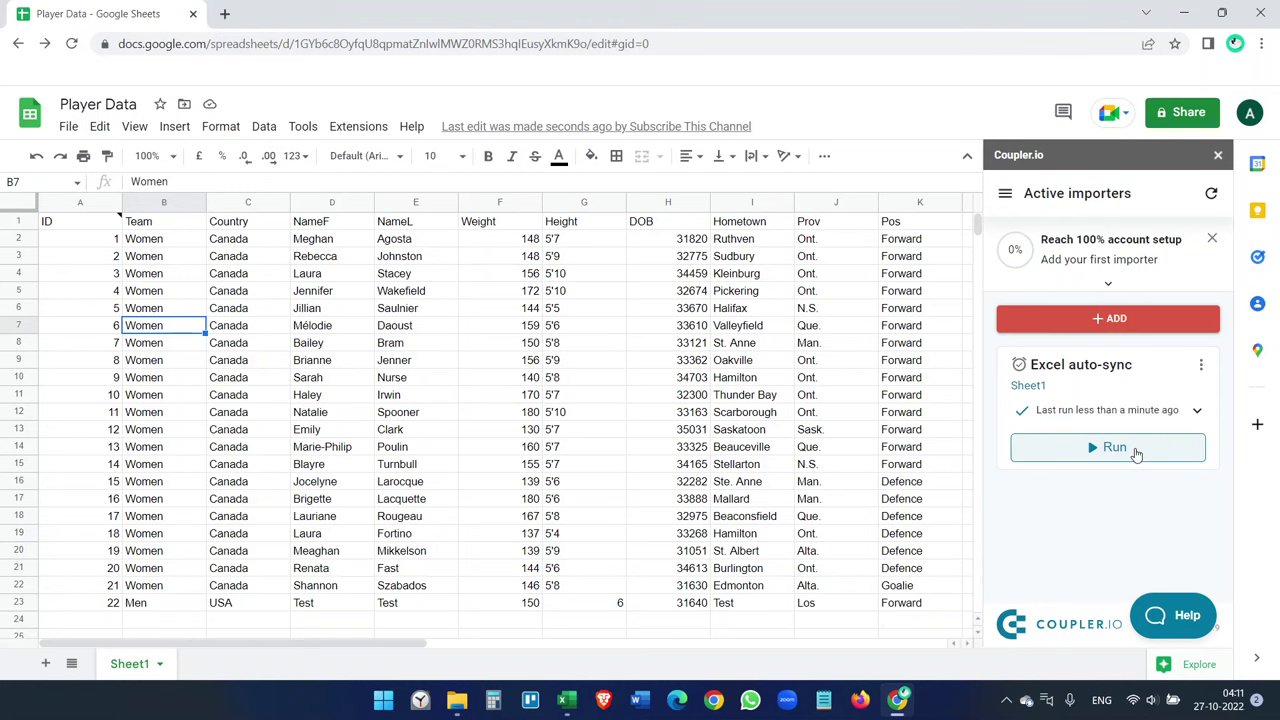
pyautogui.click(100, 604)
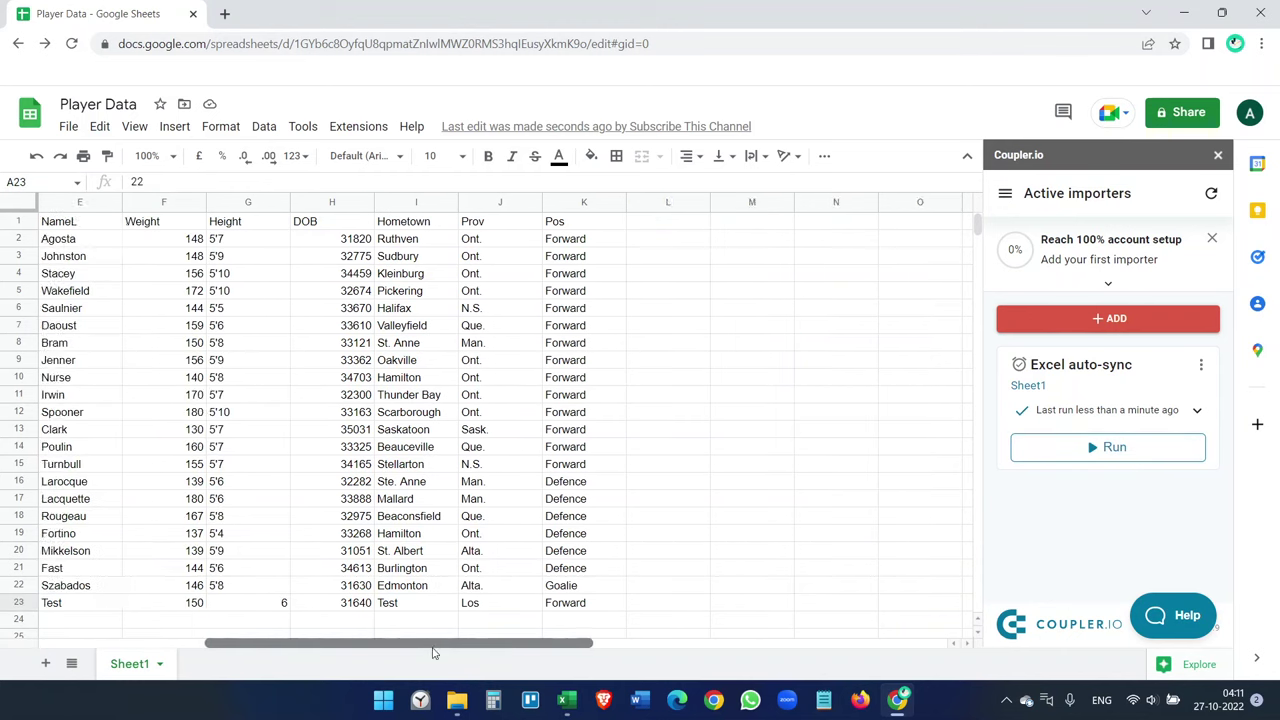